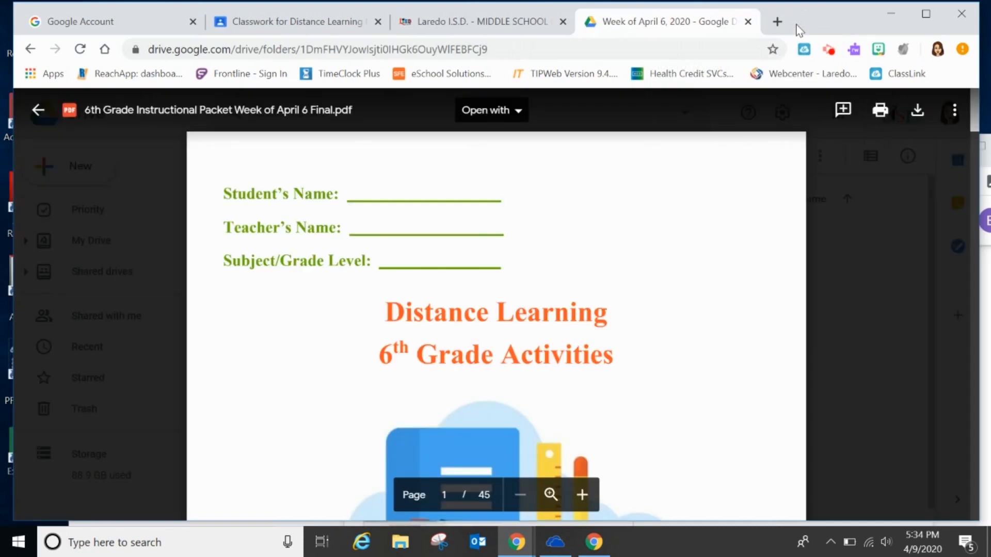
Step: Close the 6th grade packet PDF and the Laredo I.S.D. middle school instruction page to return to the Classroom classwork
left_click(748, 22)
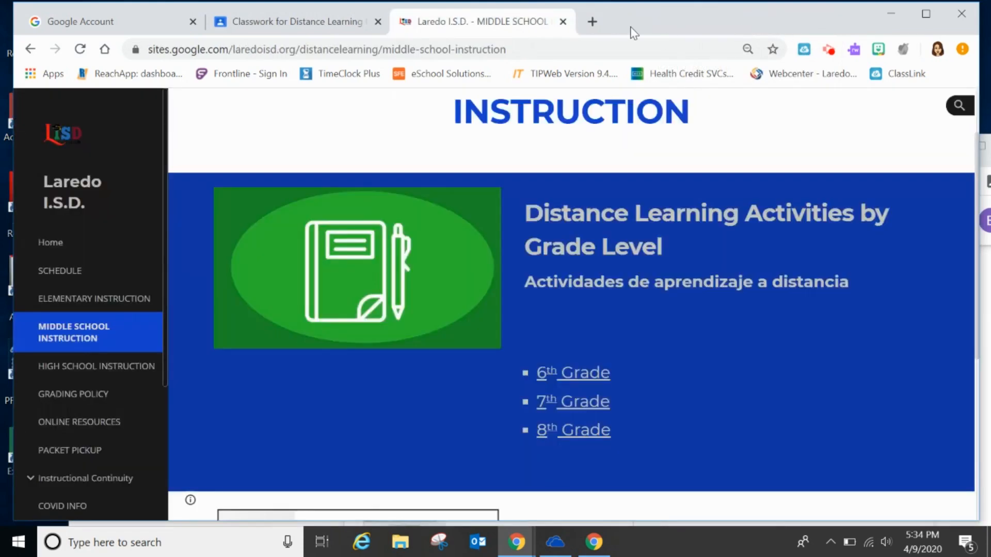
left_click(562, 22)
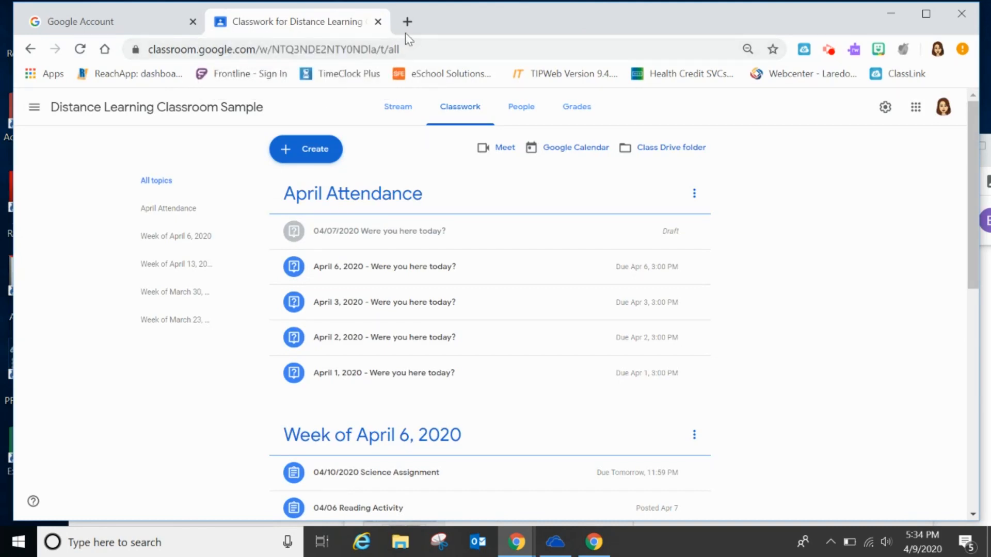
left_click(304, 151)
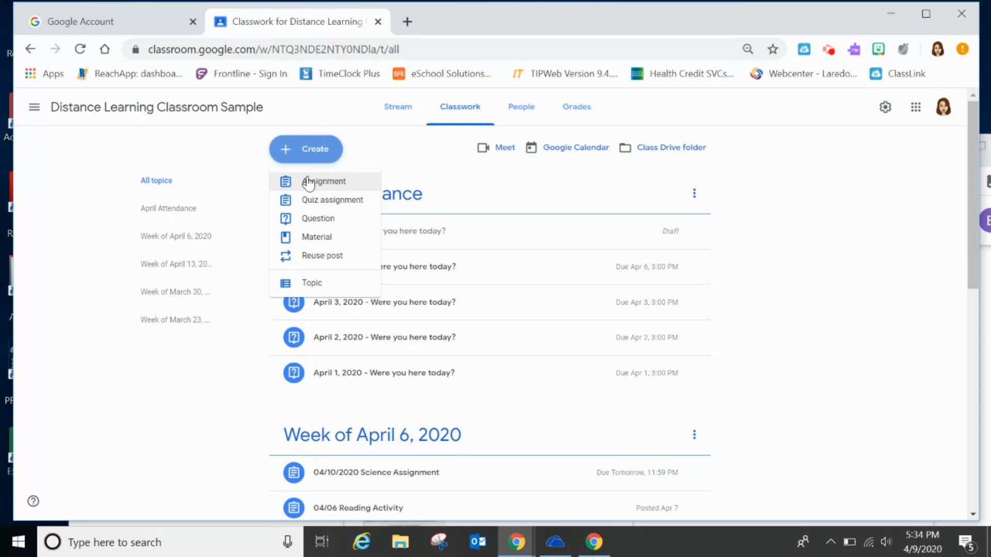
left_click(407, 21)
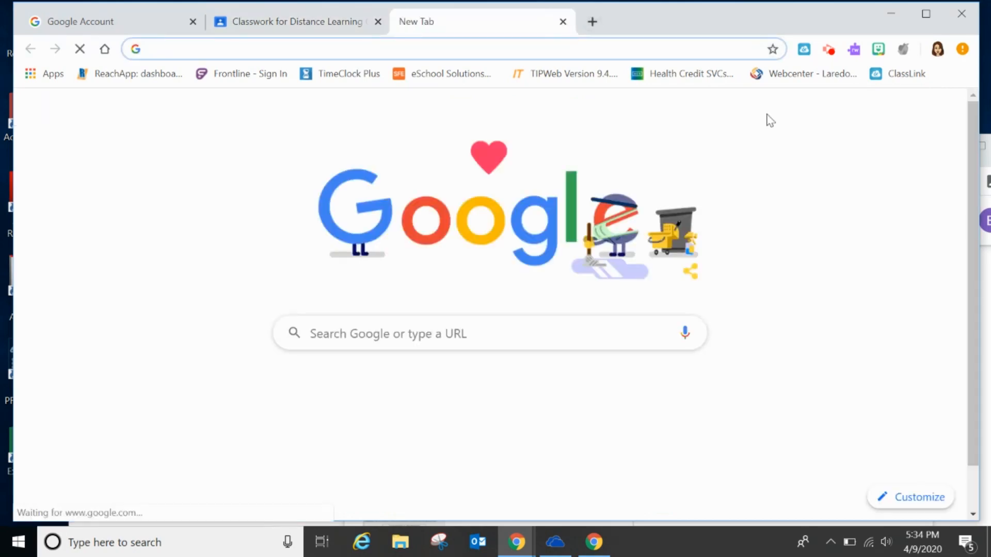
left_click(909, 117)
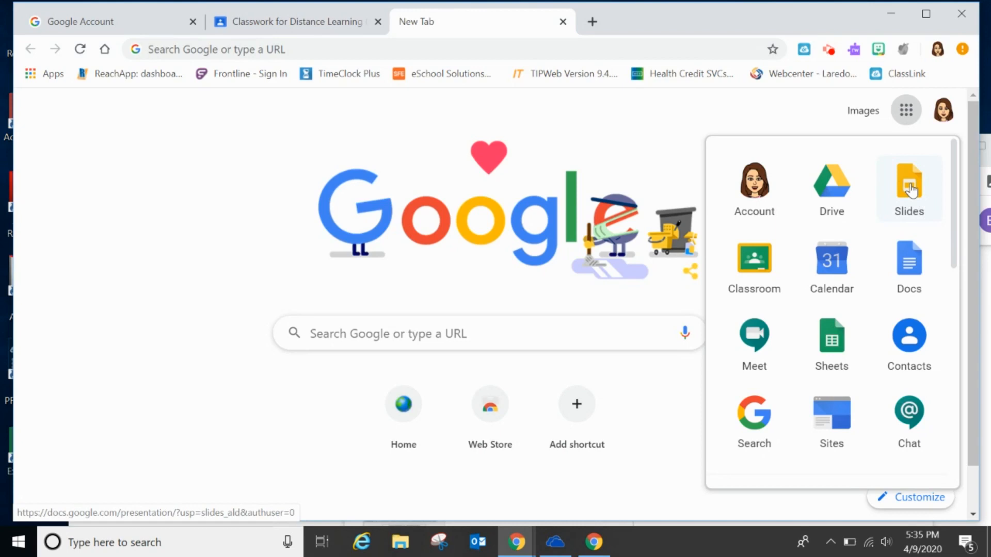
left_click(263, 20)
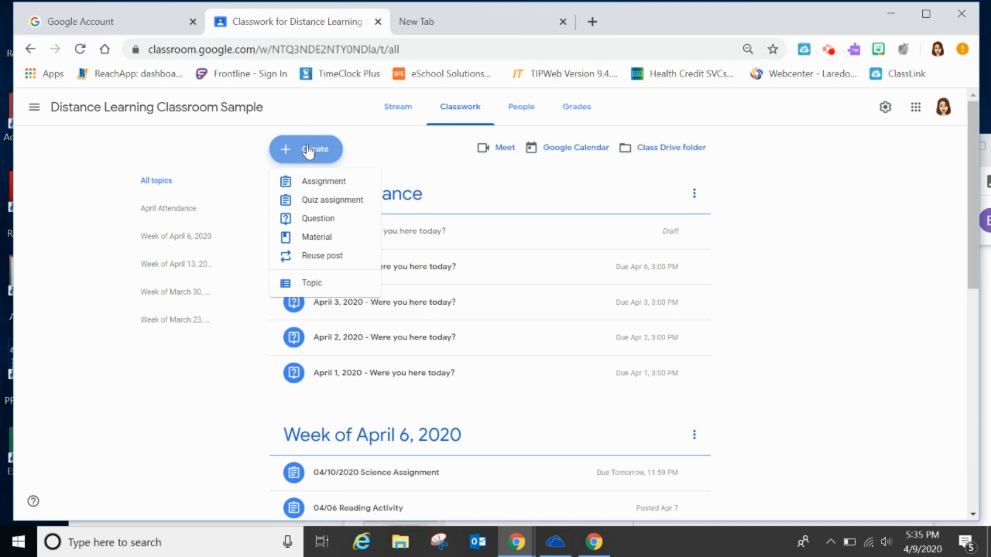
left_click(379, 142)
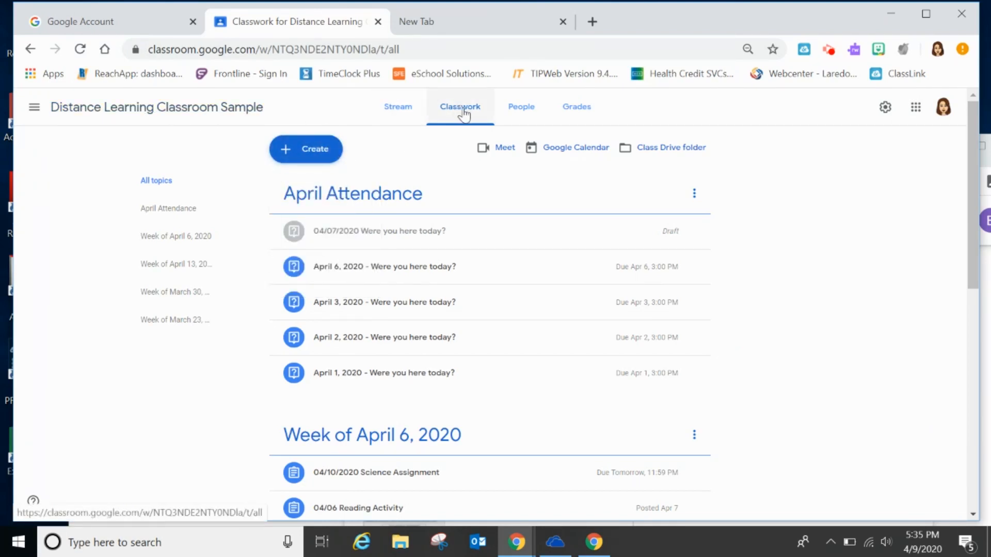
Step: Create a new assignment titled "04/10/2020 - Science Weekly Assignment"
left_click(321, 151)
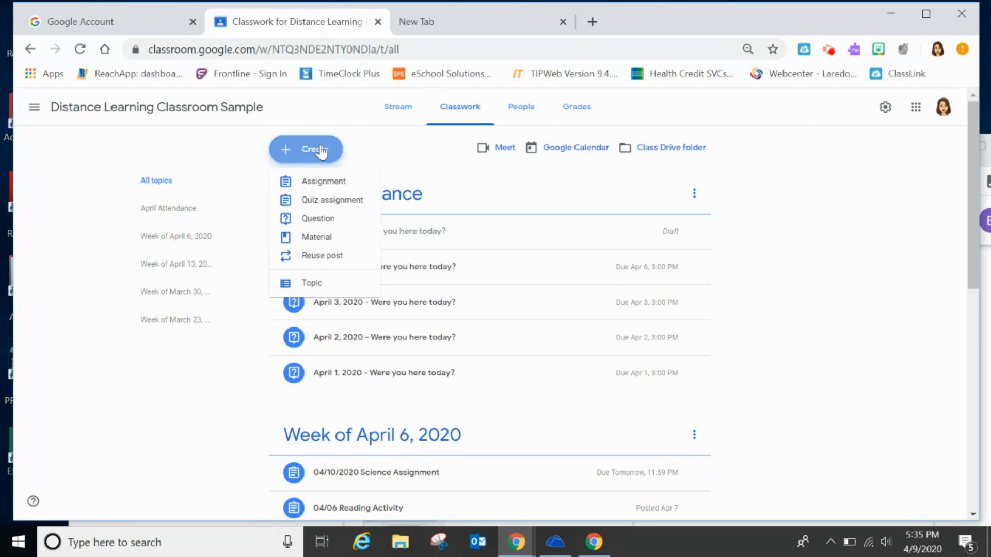
left_click(321, 181)
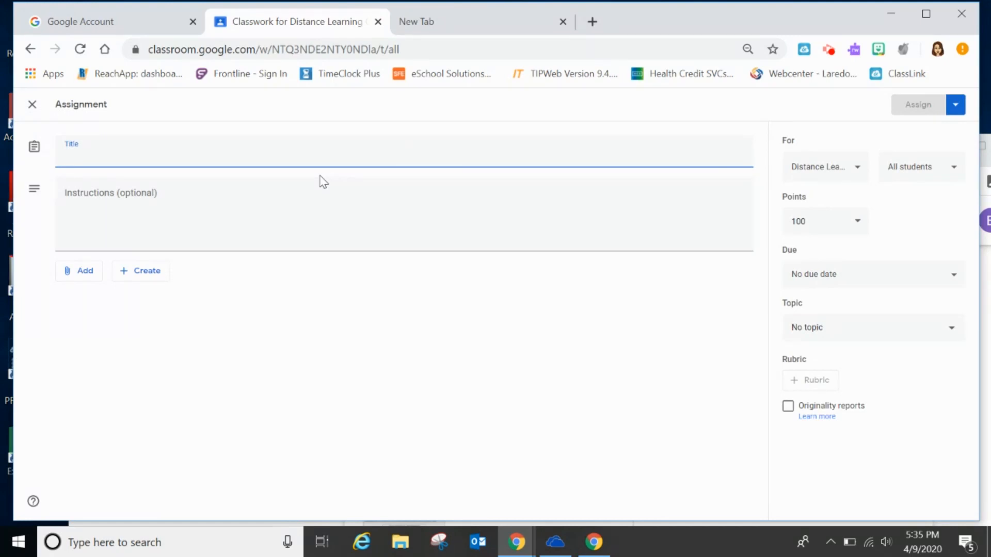
type("04")
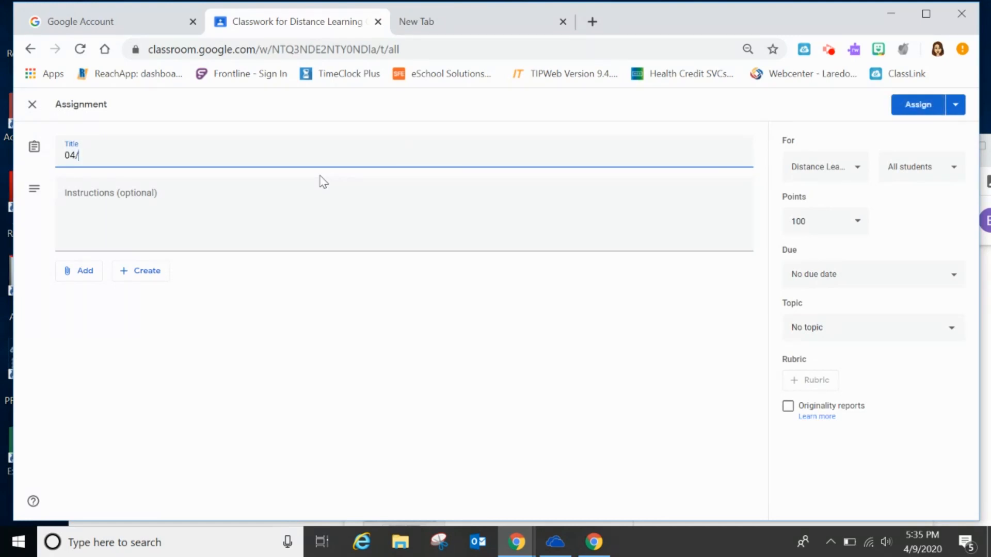
type("/10/2020 - Science ")
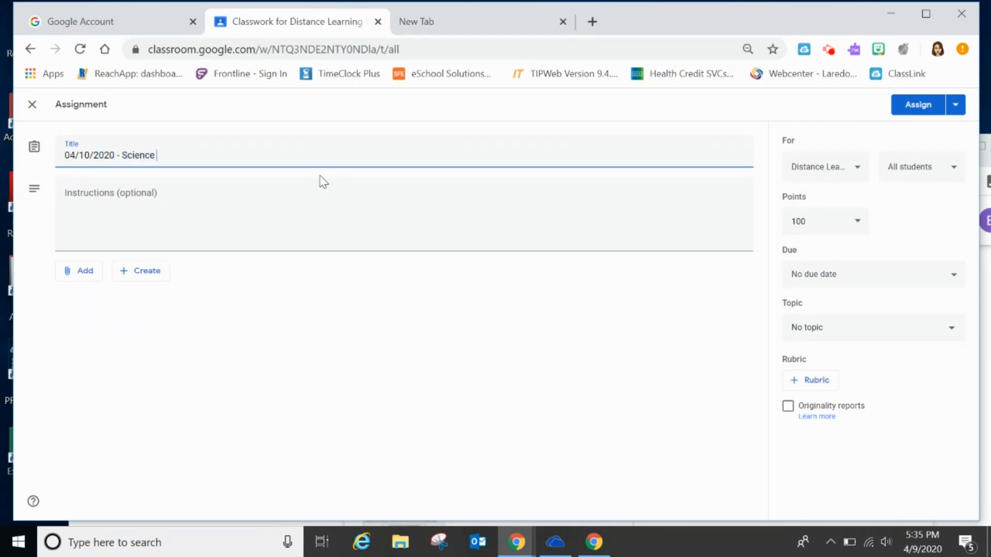
type("Weekly Asis")
key("BackSpace")
type("signment")
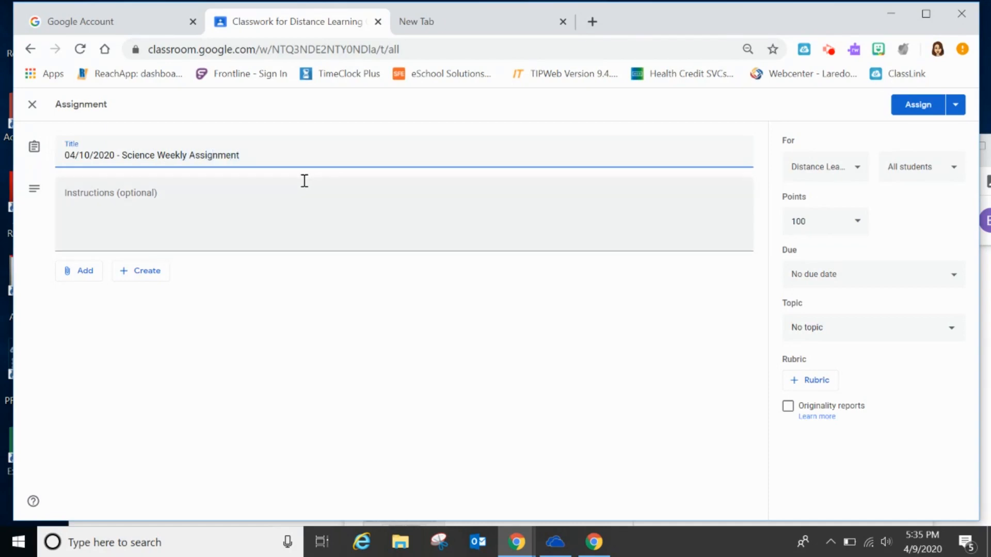
Step: Enter the instructions "Complete the following assignment by Friday, April 10, 2020." and "Please view the following video to help you with your assignment."
left_click(288, 200)
type("Com")
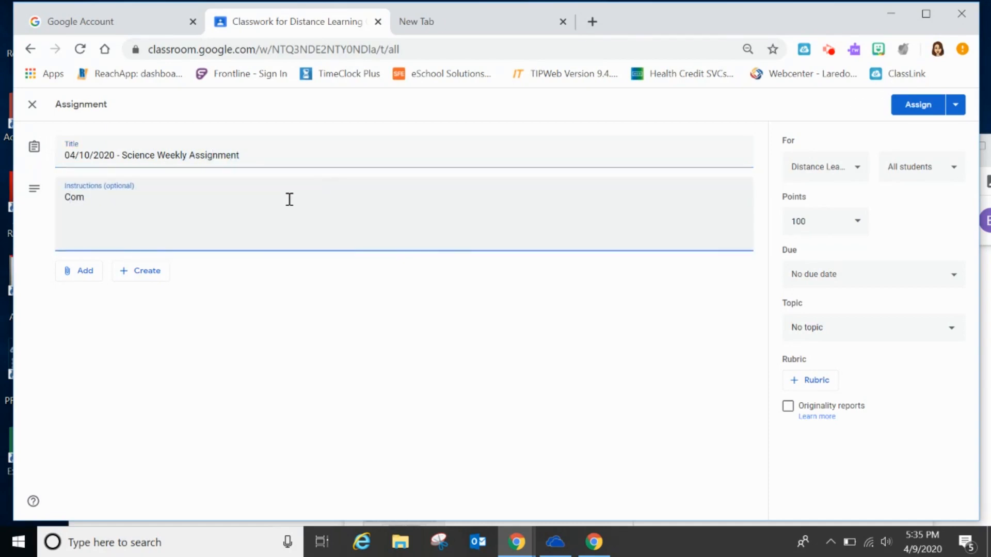
type("plete the following as")
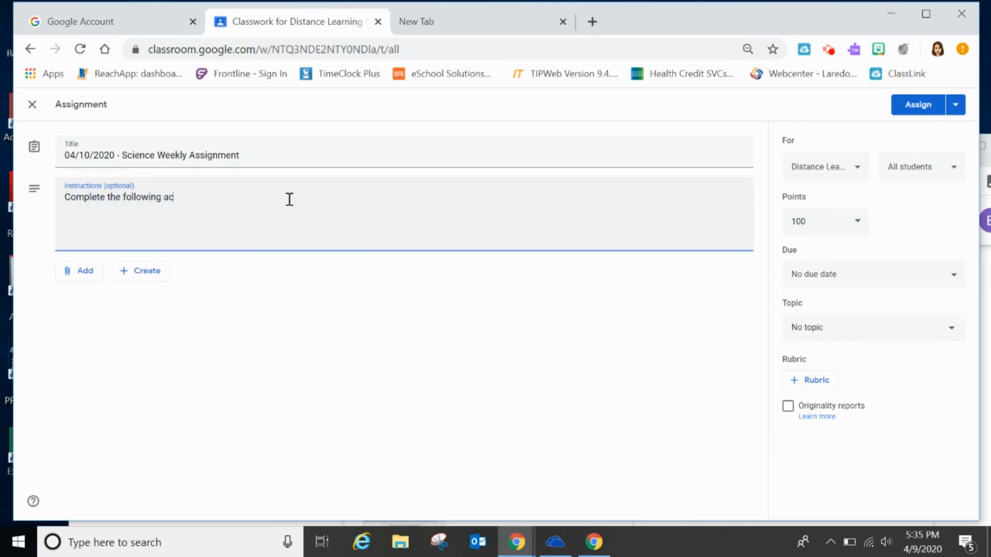
type("signment by Friday, APr")
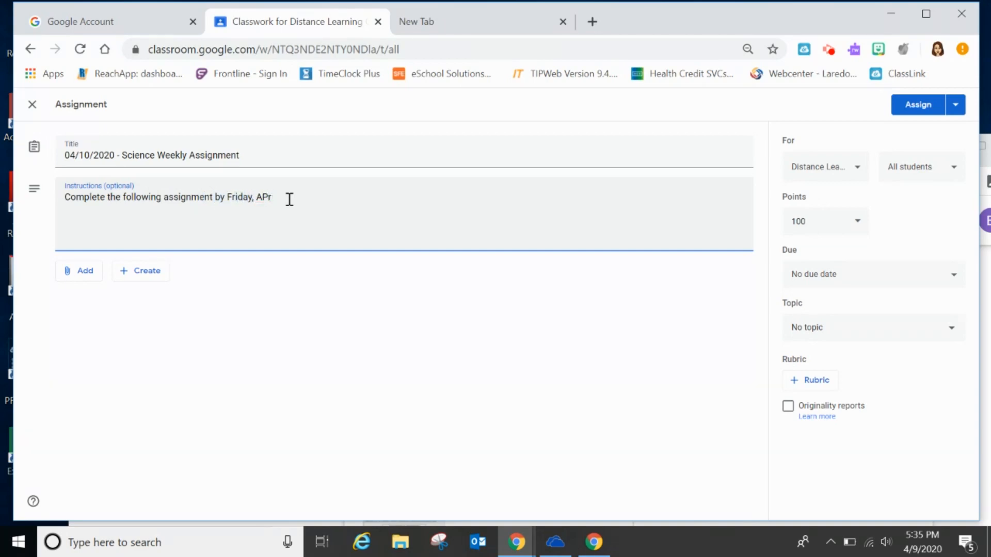
type("pril 10, 2020.")
key("Return")
key("Return")
type("Please view the fo")
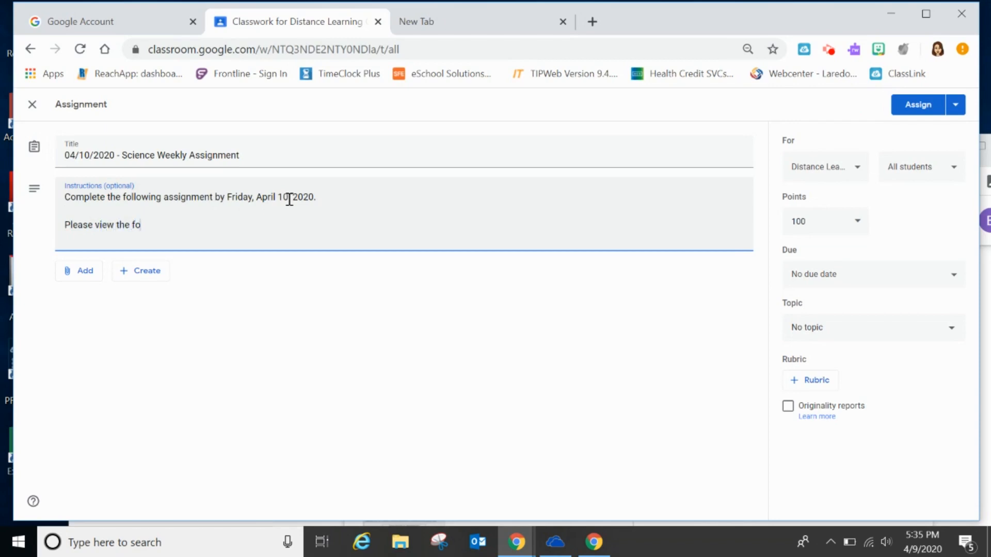
type("llowing video to help")
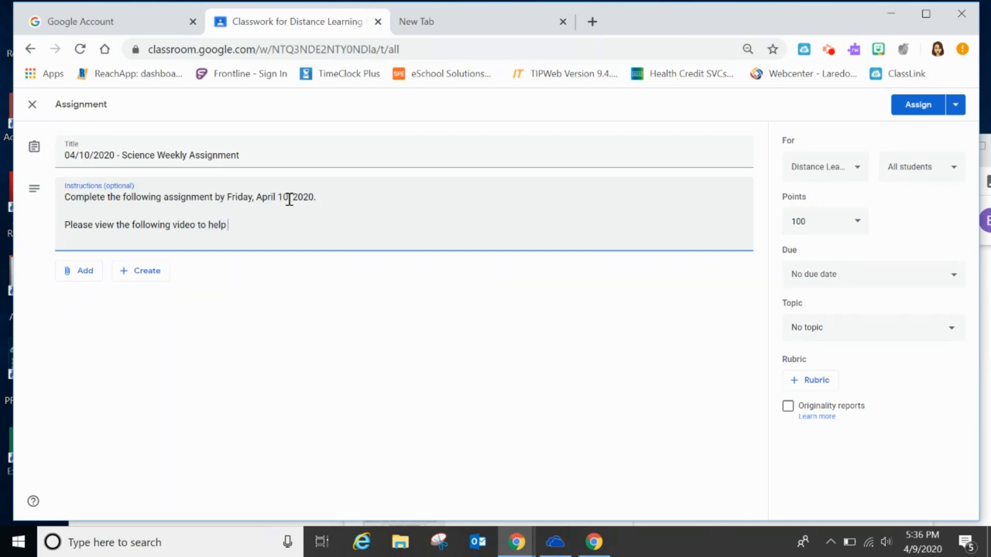
type(" you with your assignment.")
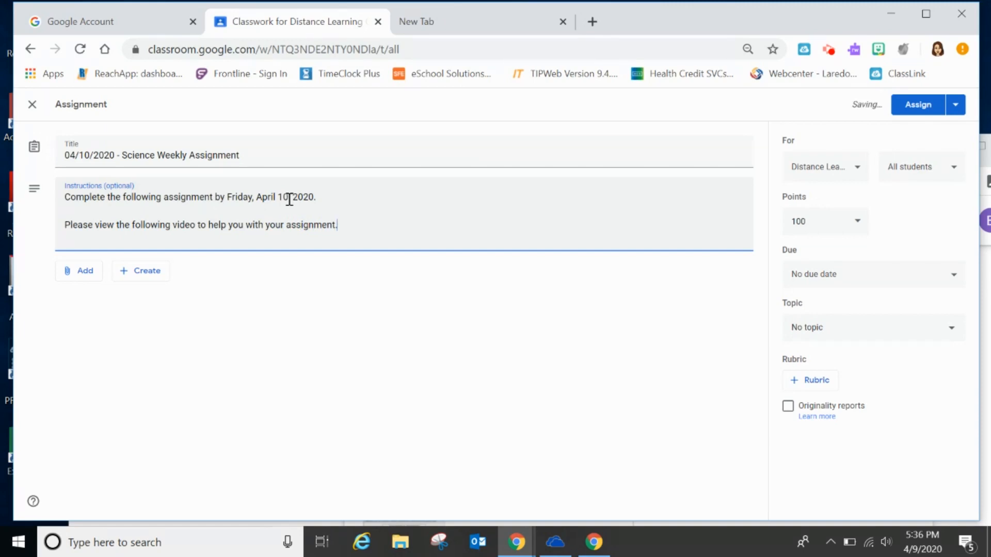
Step: Search YouTube for "physical properties" and attach the Kids Academy video "Physical Properties of Materials" to the assignment
left_click(89, 274)
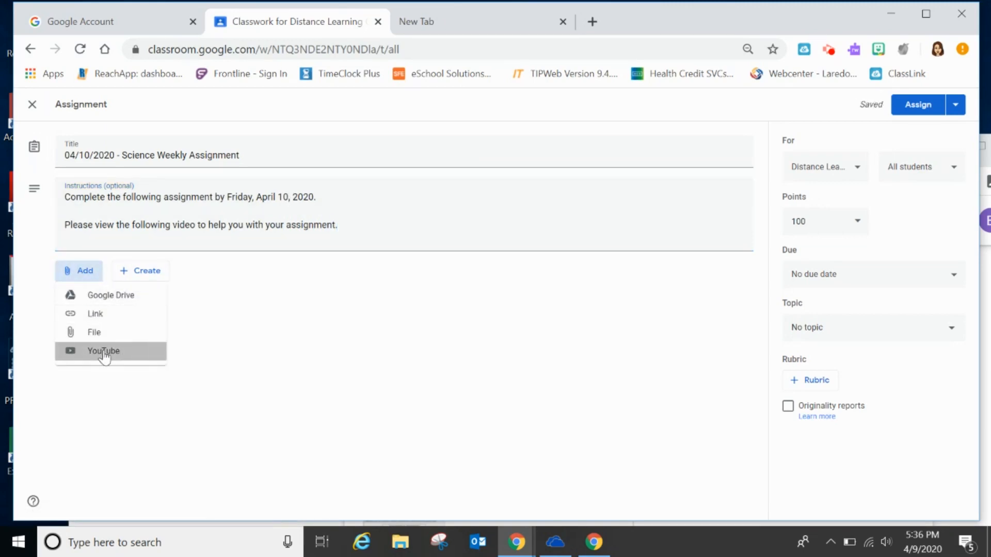
left_click(103, 352)
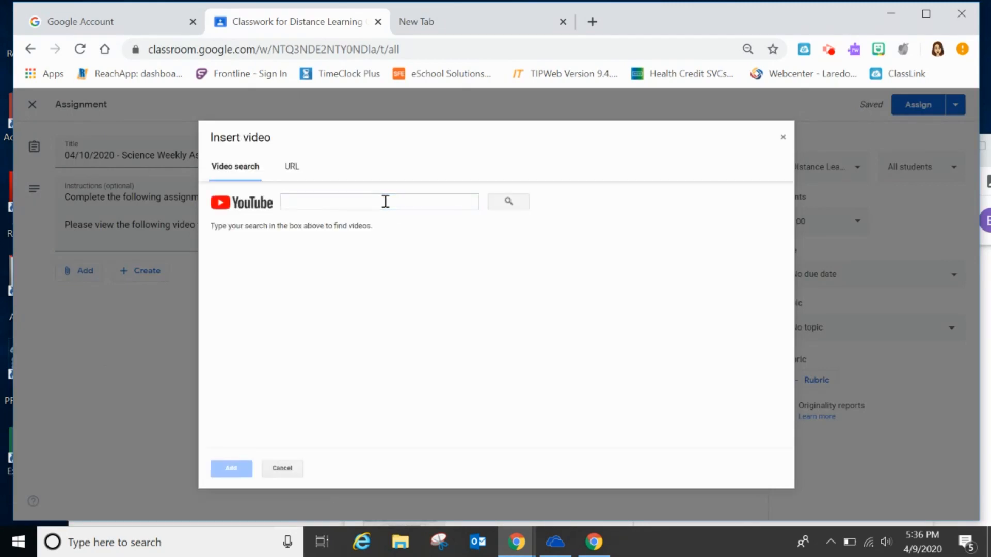
left_click(385, 202)
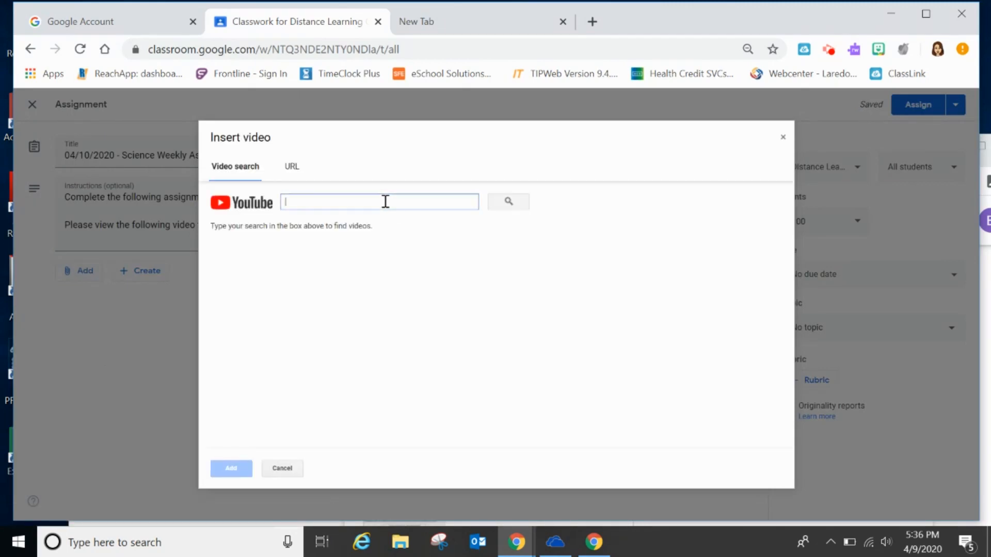
type("Pl")
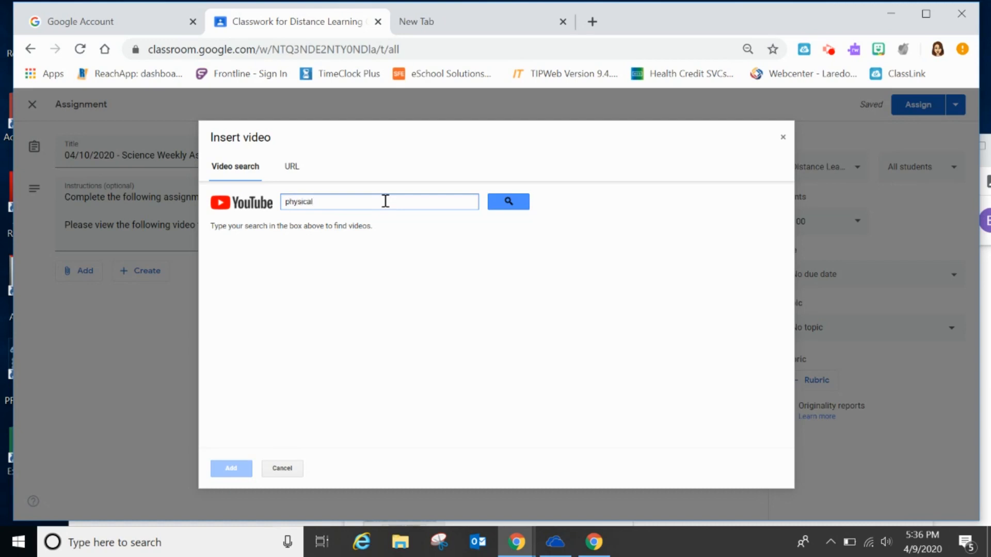
type("ysical properties")
left_click(506, 202)
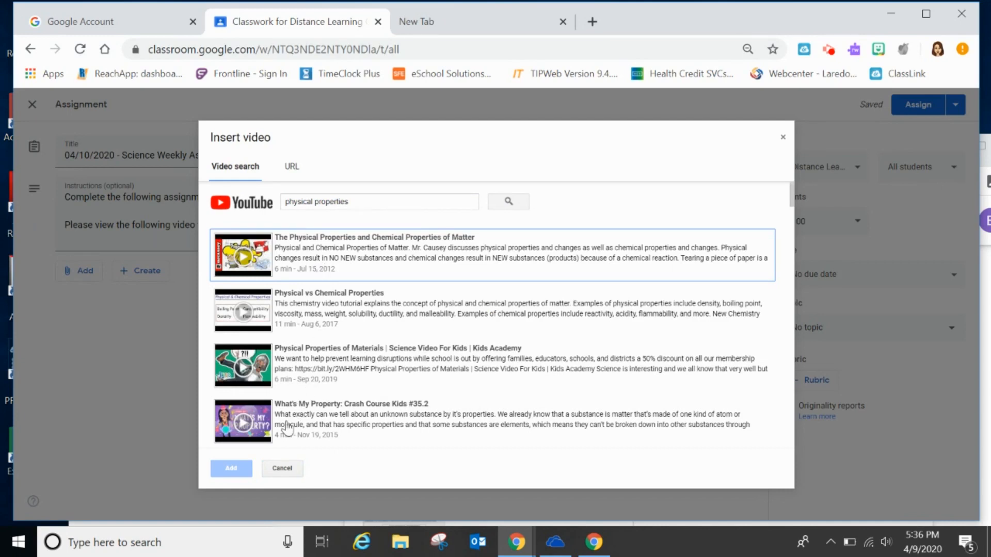
left_click(260, 374)
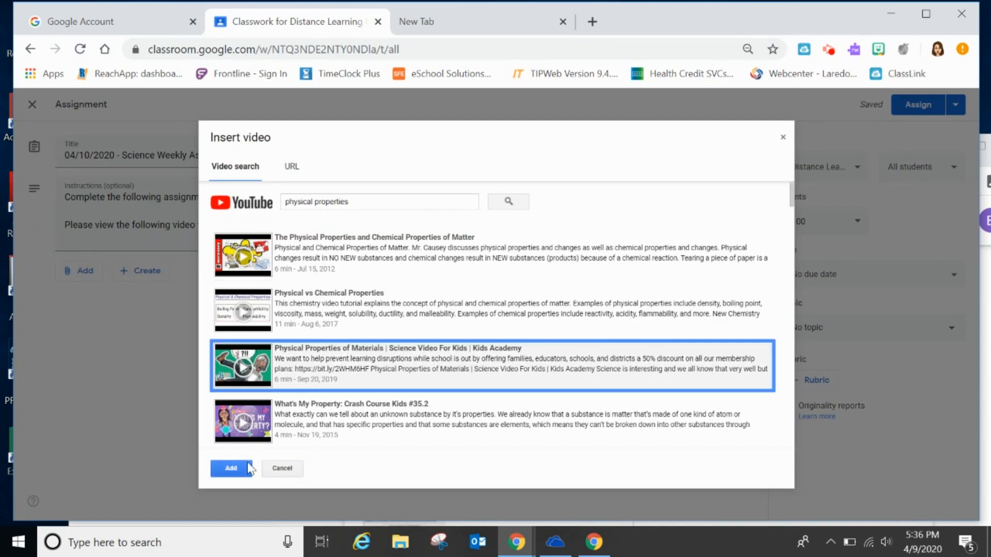
left_click(233, 468)
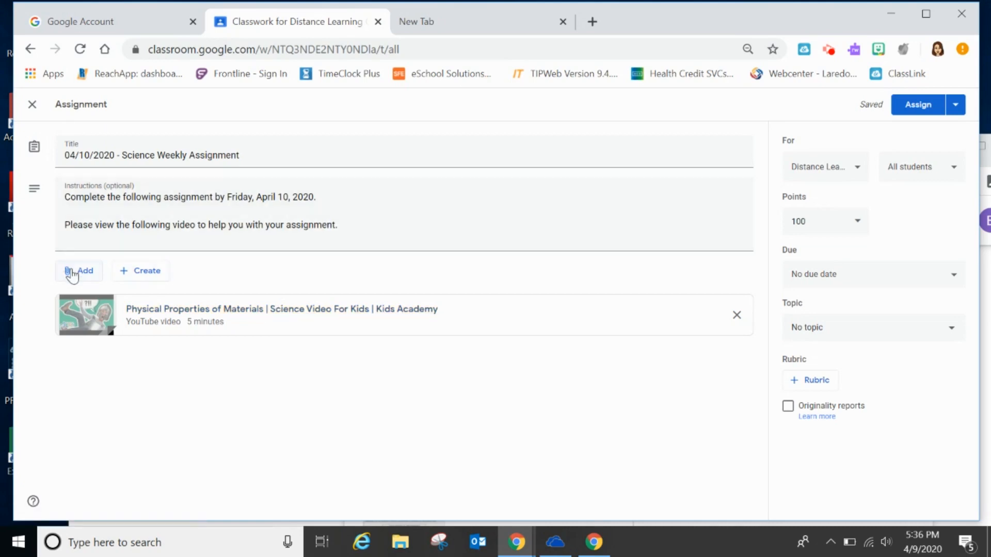
Step: Create a new Google Slides presentation as an attachment to the science assignment
left_click(72, 276)
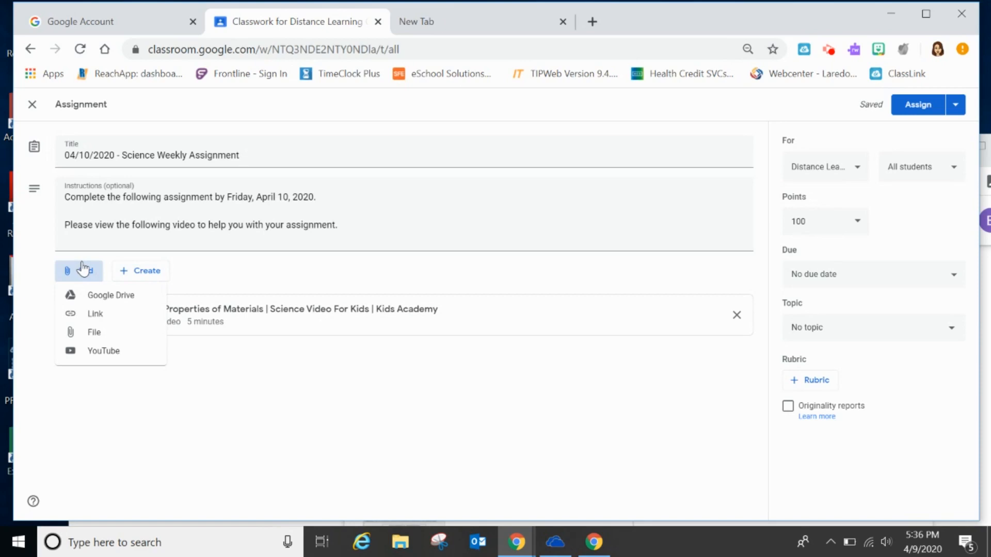
left_click(144, 274)
left_click(145, 274)
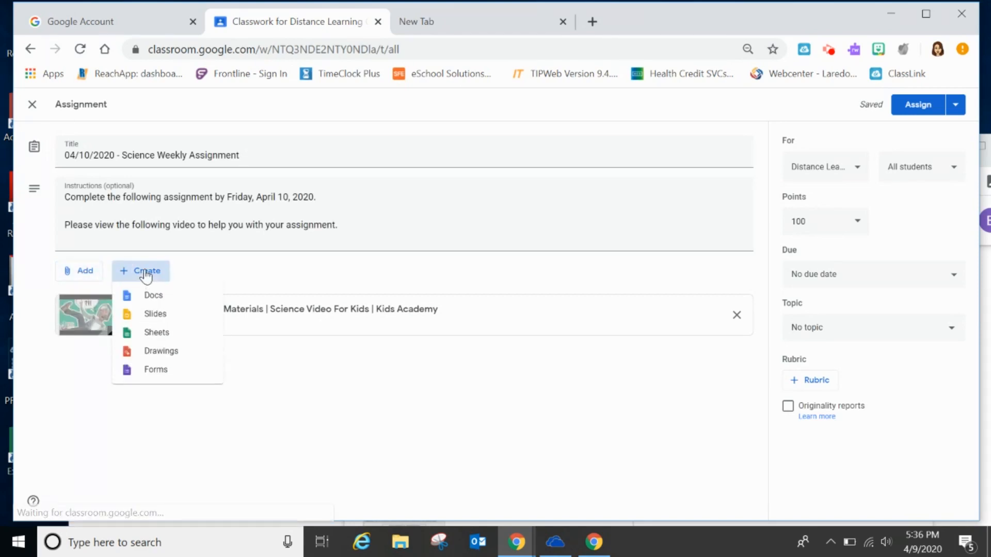
left_click(151, 314)
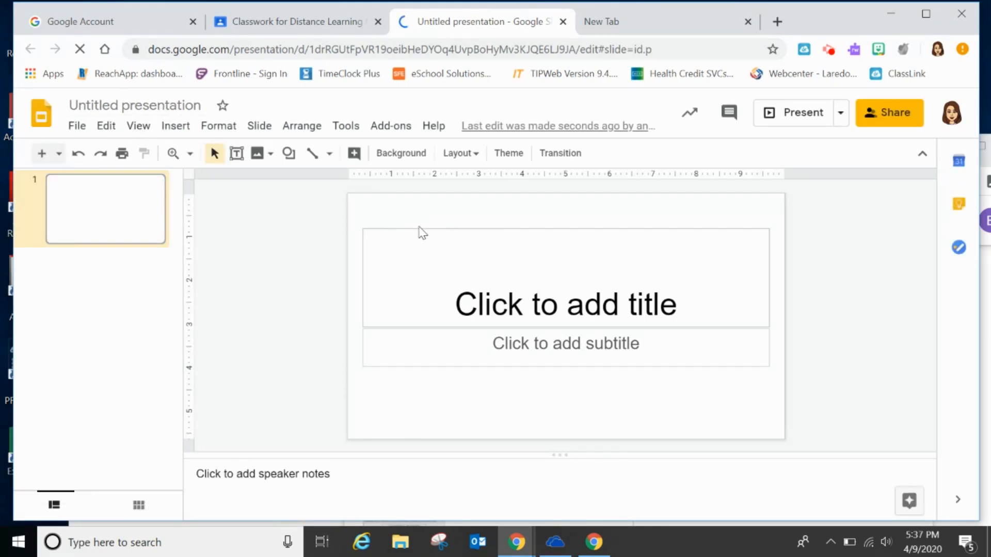
Step: Rename the untitled presentation as "04/10/2020 - Physical Properties"
left_click(168, 106)
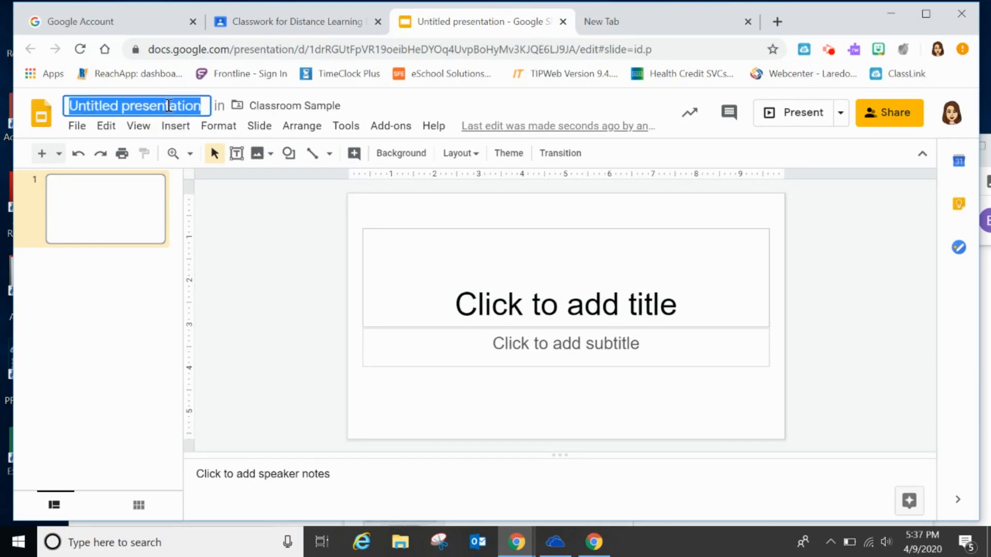
type("04/10/20")
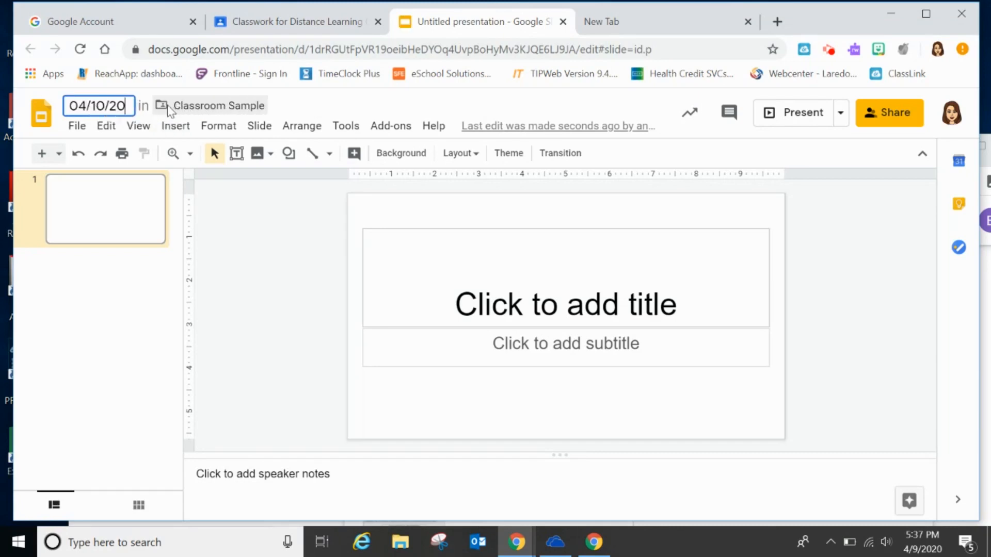
type("20 - ")
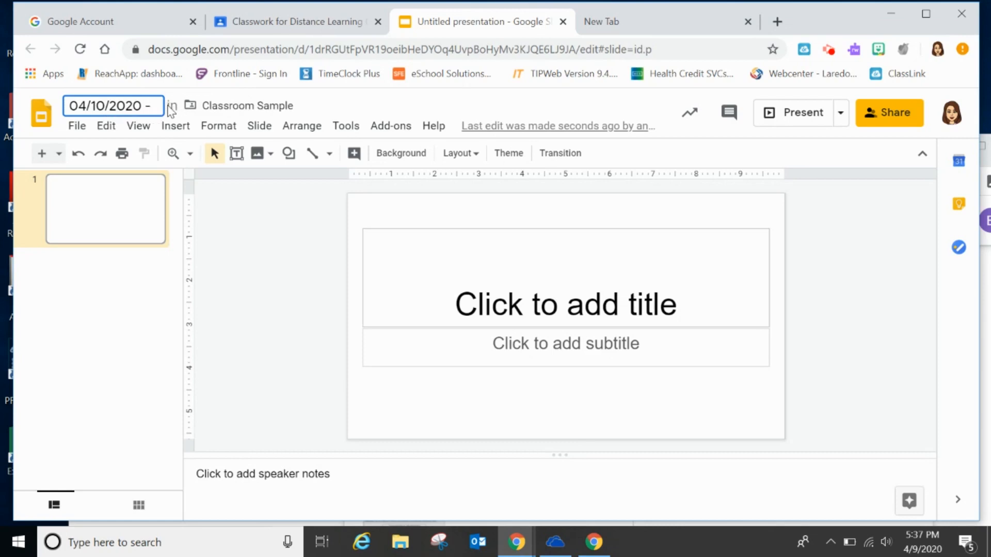
type("Physical P")
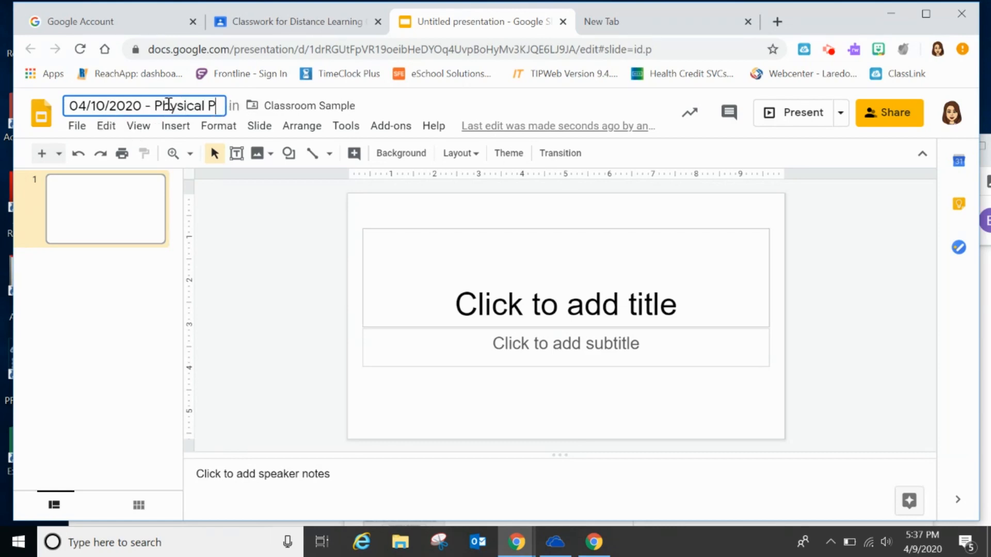
type("roperties")
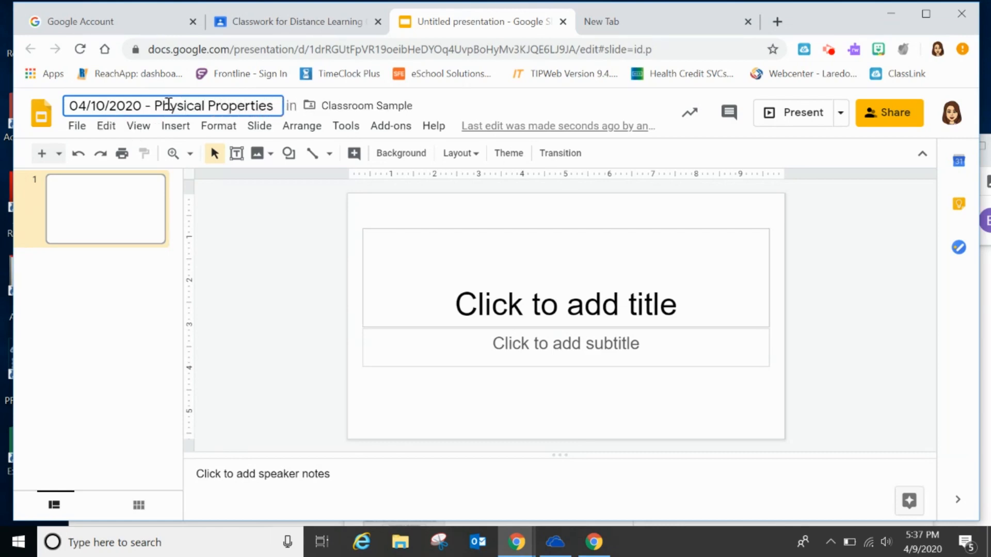
left_click(126, 196)
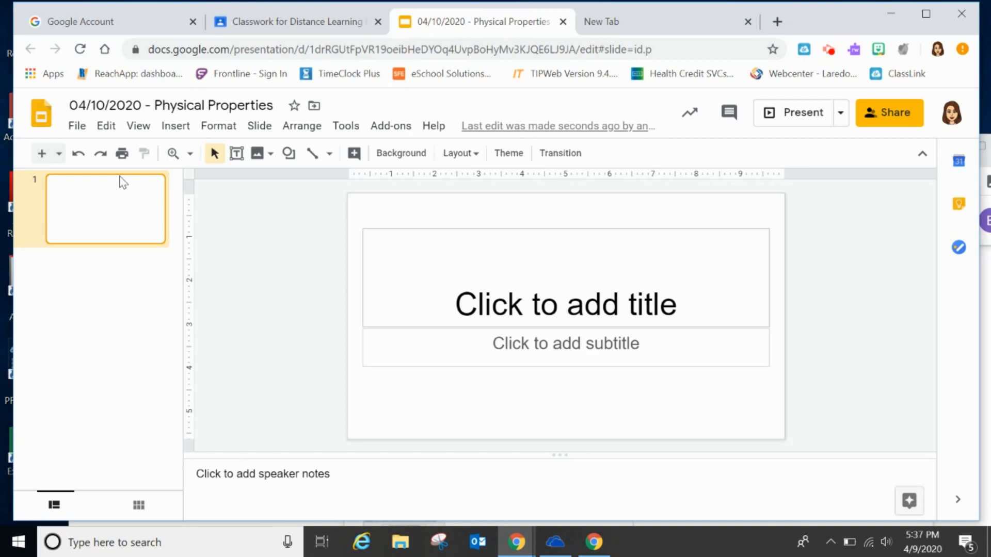
Step: Set the presentation's page size to a custom 8 x 11.5 inches
left_click(77, 126)
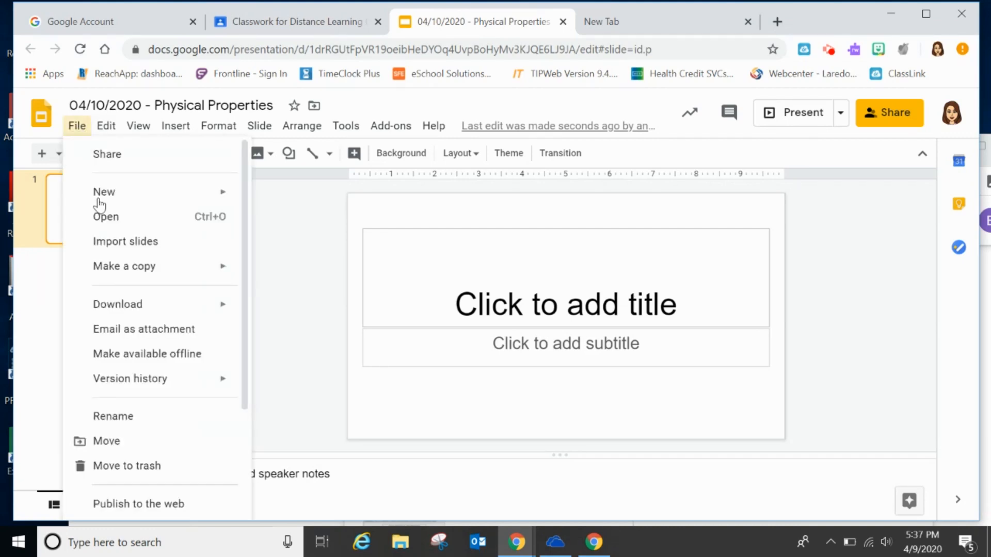
scroll(108, 416, "down", 3)
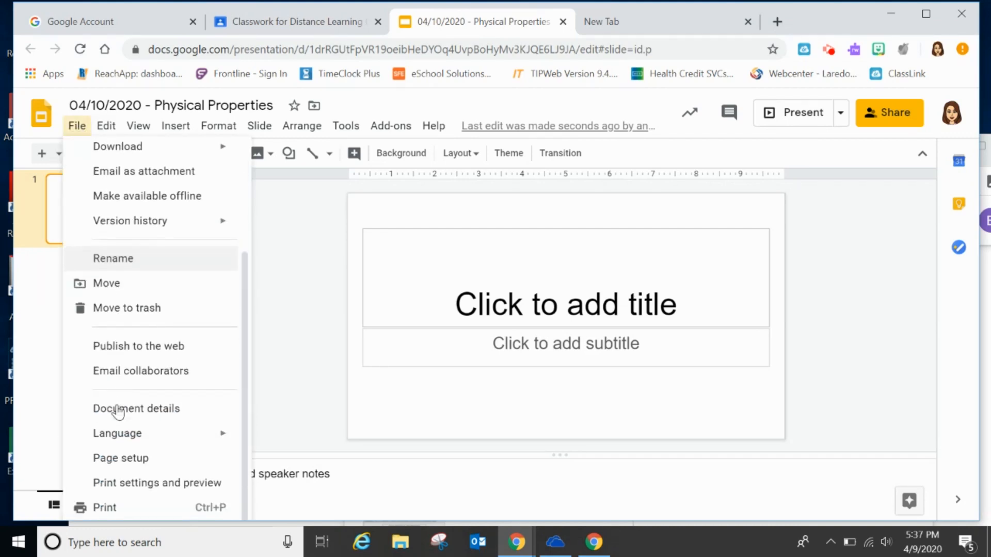
left_click(119, 458)
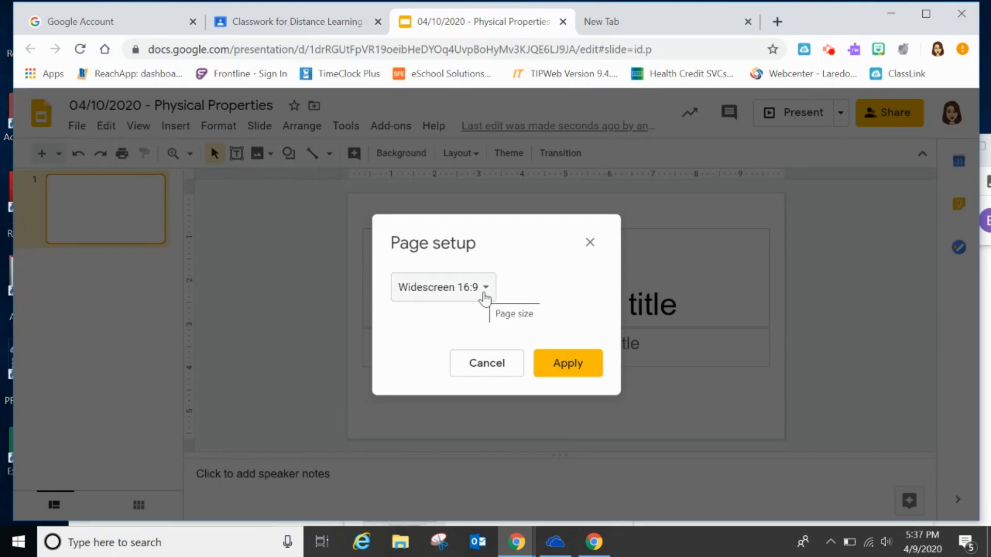
left_click(487, 292)
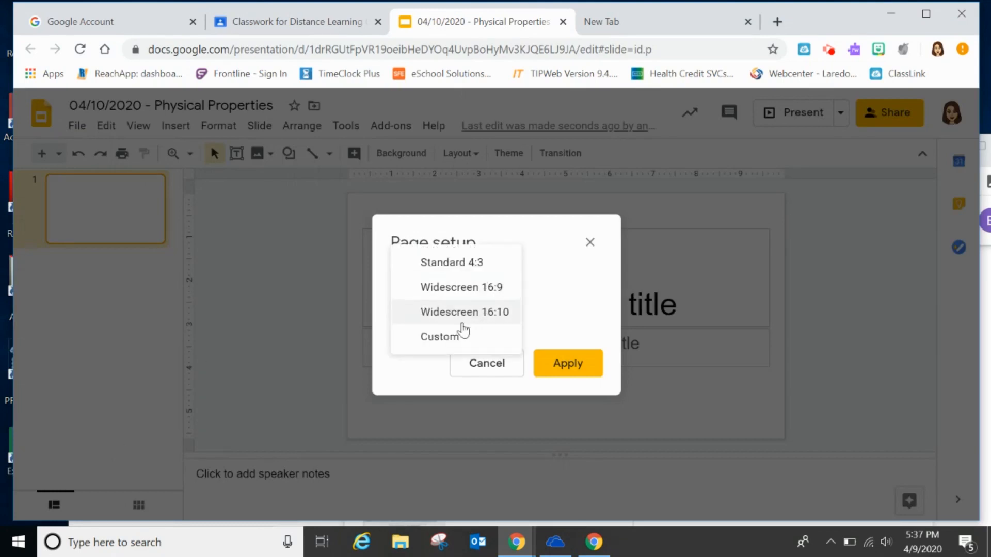
left_click(454, 336)
left_click(427, 329)
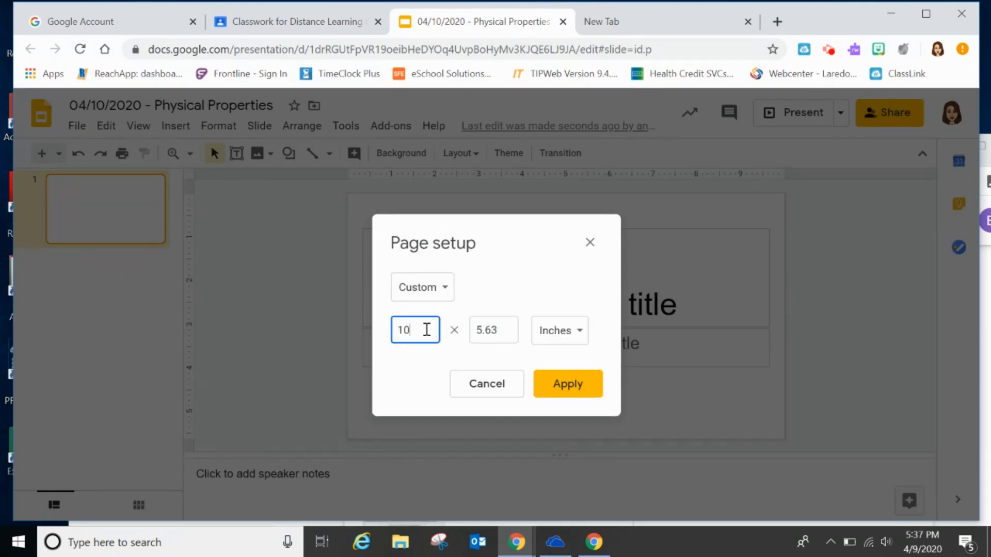
key("BackSpace")
key("BackSpace")
type("8")
key("Tab")
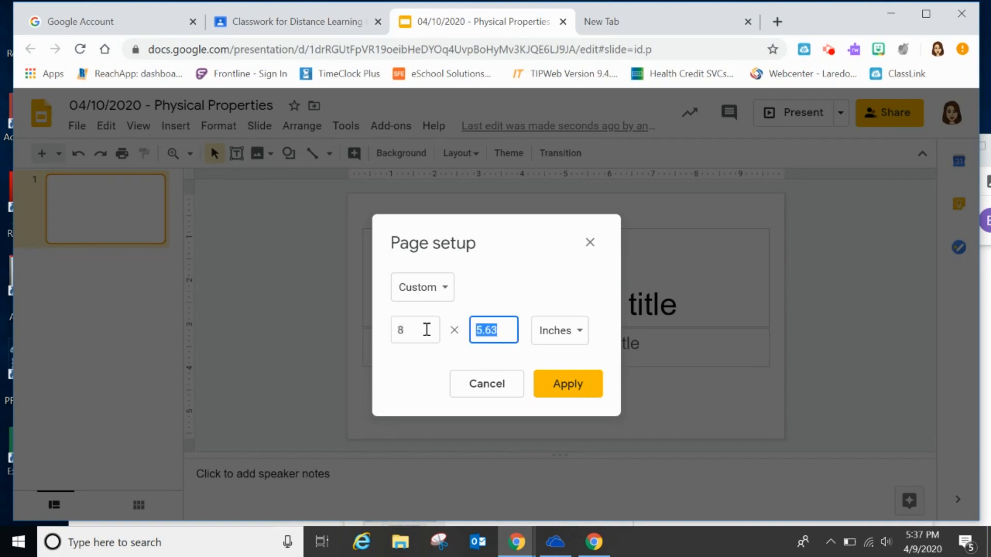
type("11.5")
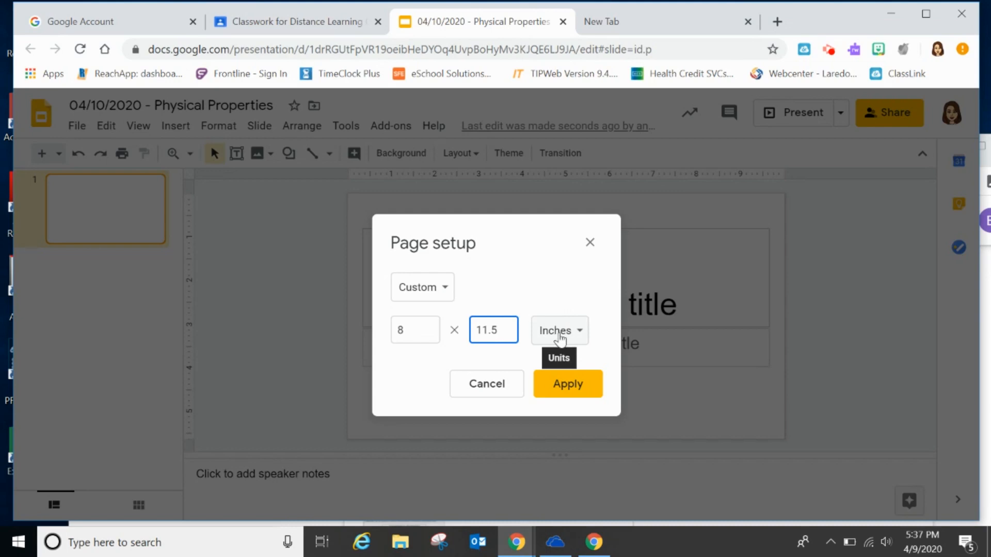
left_click(558, 391)
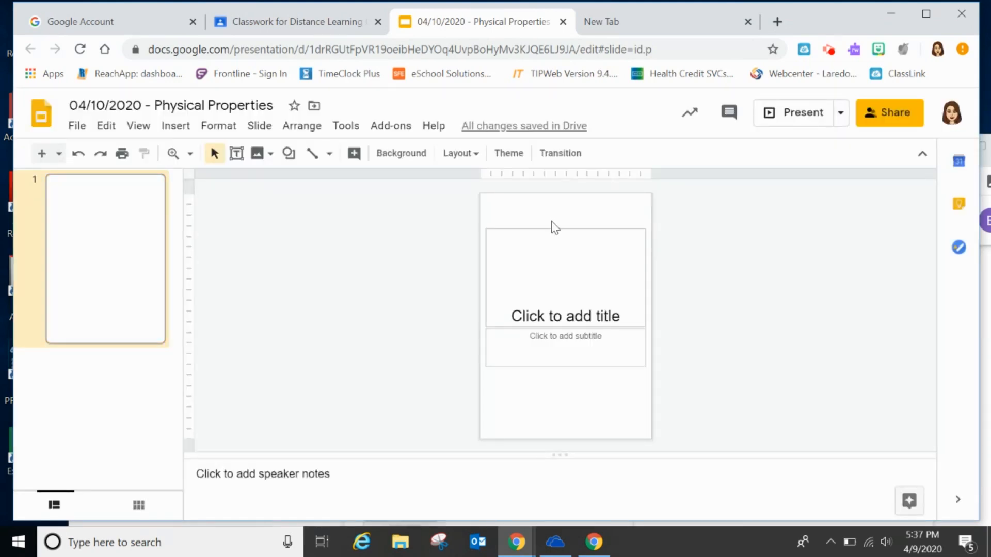
Step: Delete the subtitle and title placeholders from the first slide
left_click(568, 328)
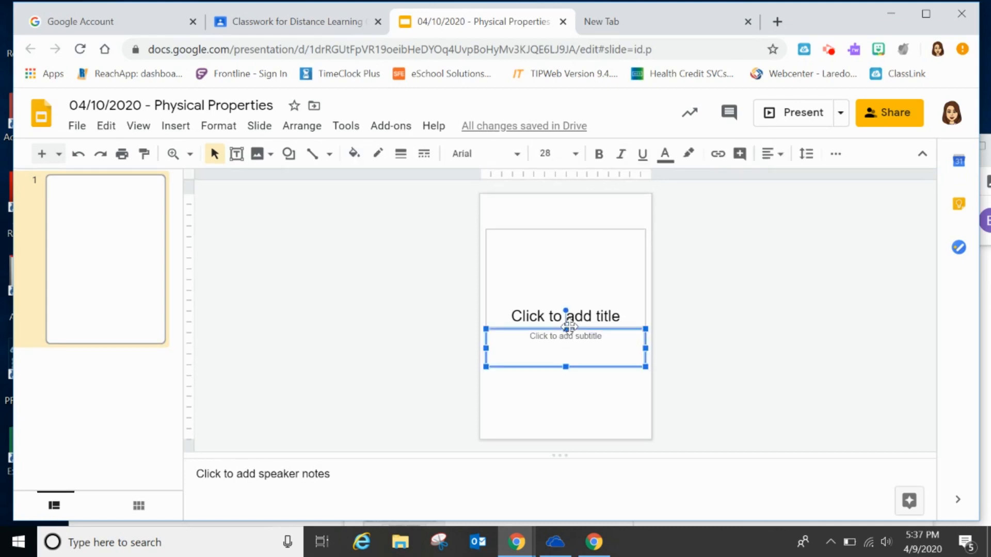
key("Delete")
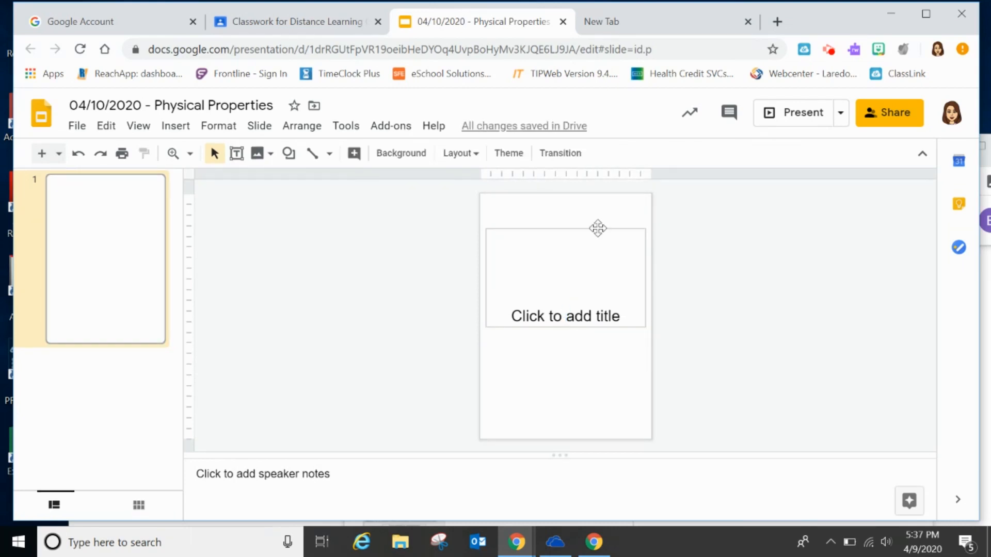
left_click(597, 228)
key("Delete")
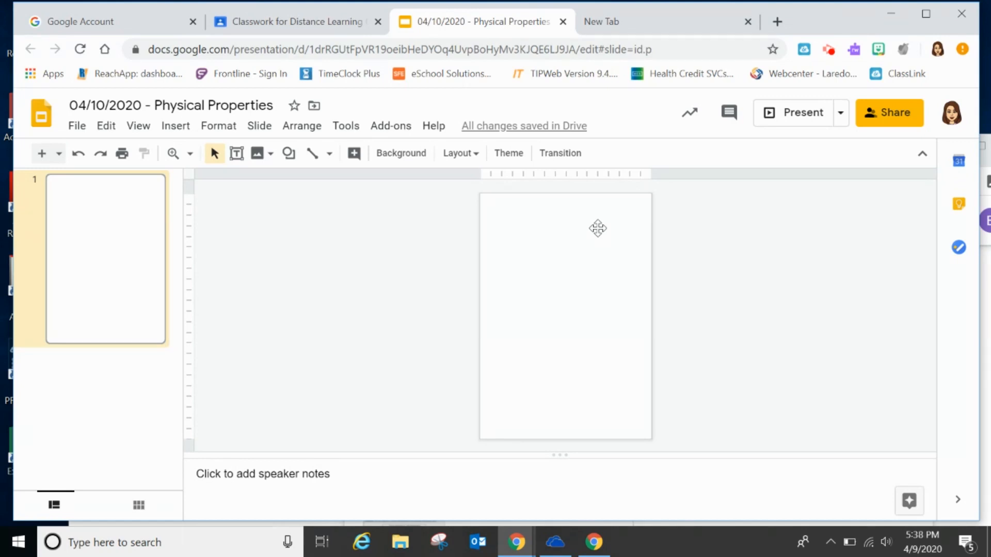
Step: Set the slide background to the image file Worksheet1 uploaded from the Desktop folder
right_click(570, 262)
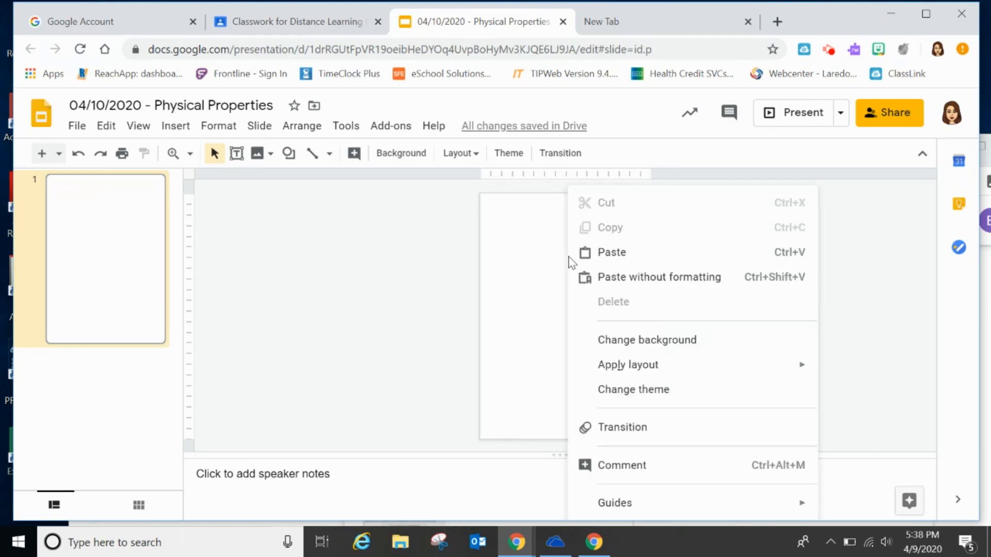
left_click(650, 345)
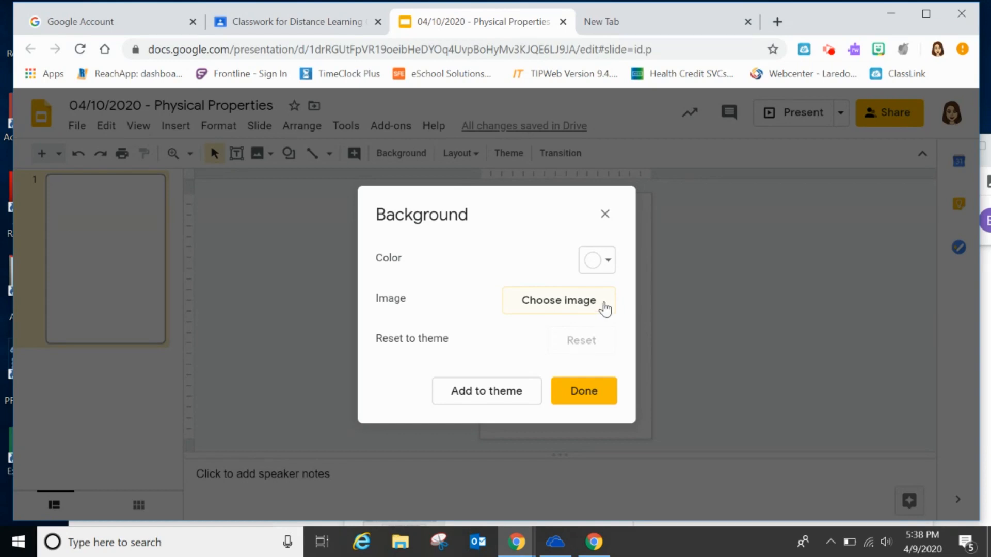
left_click(600, 308)
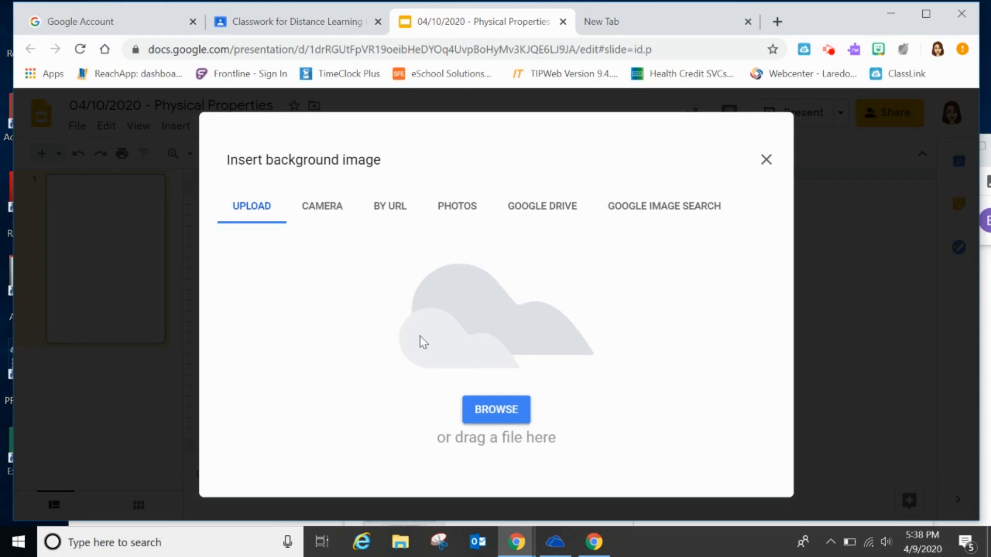
left_click(513, 413)
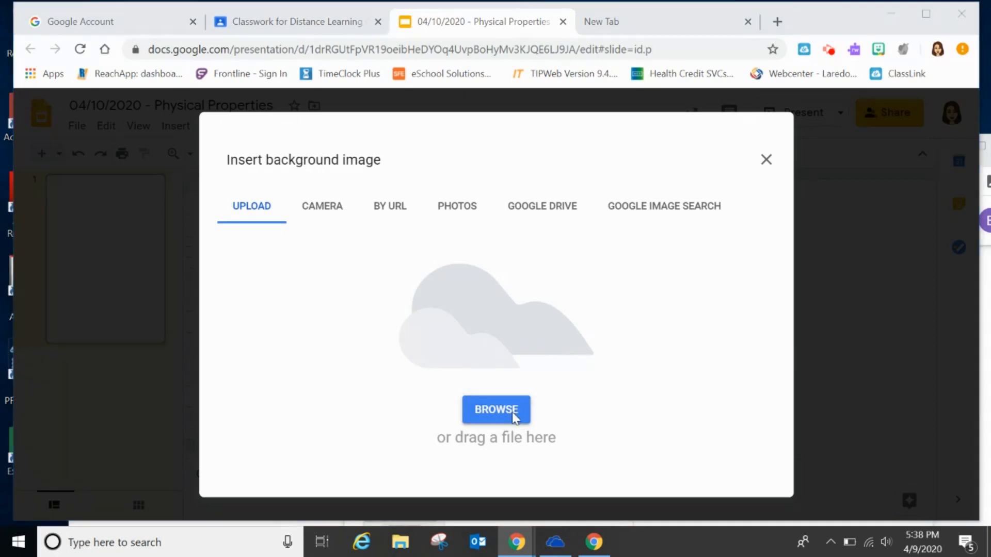
scroll(346, 235, "down", 3)
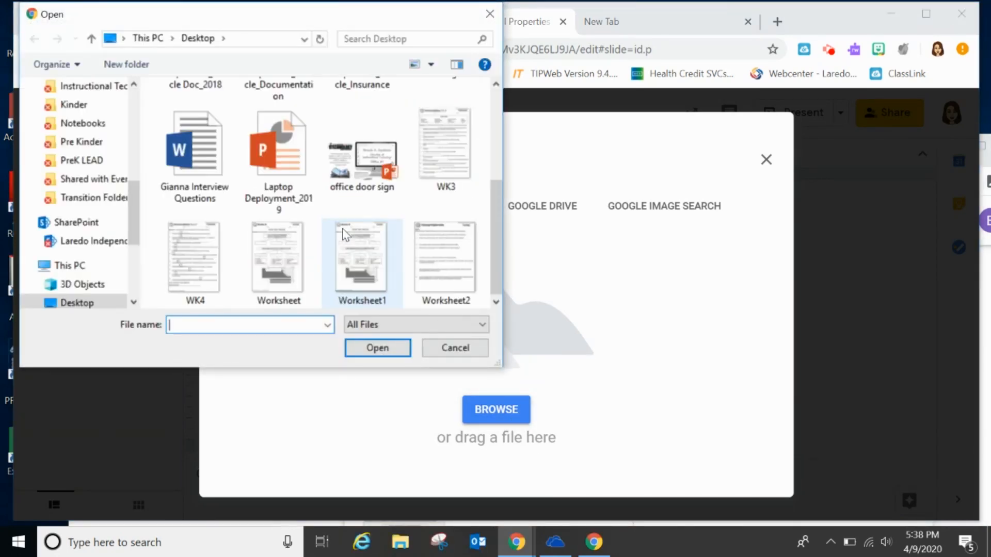
left_click(380, 258)
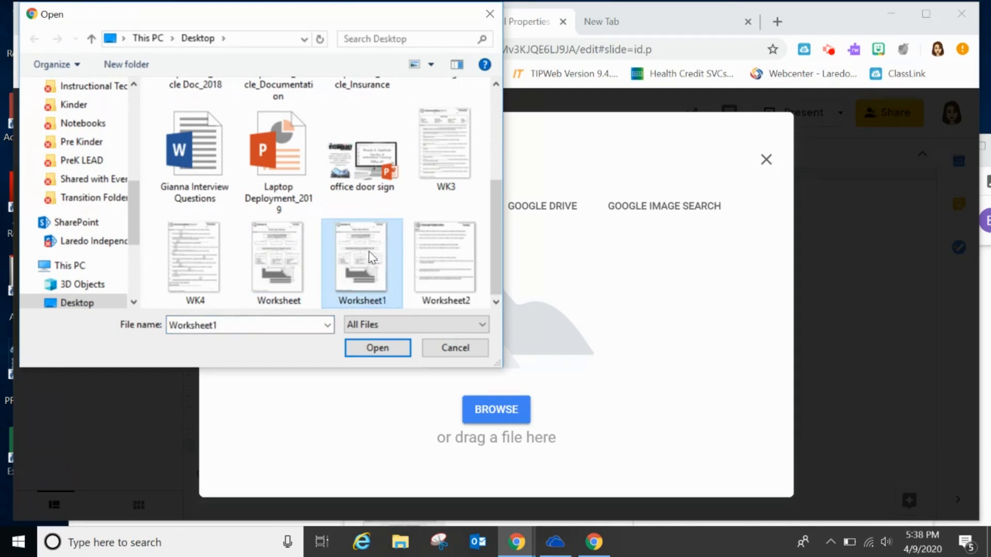
left_click(401, 348)
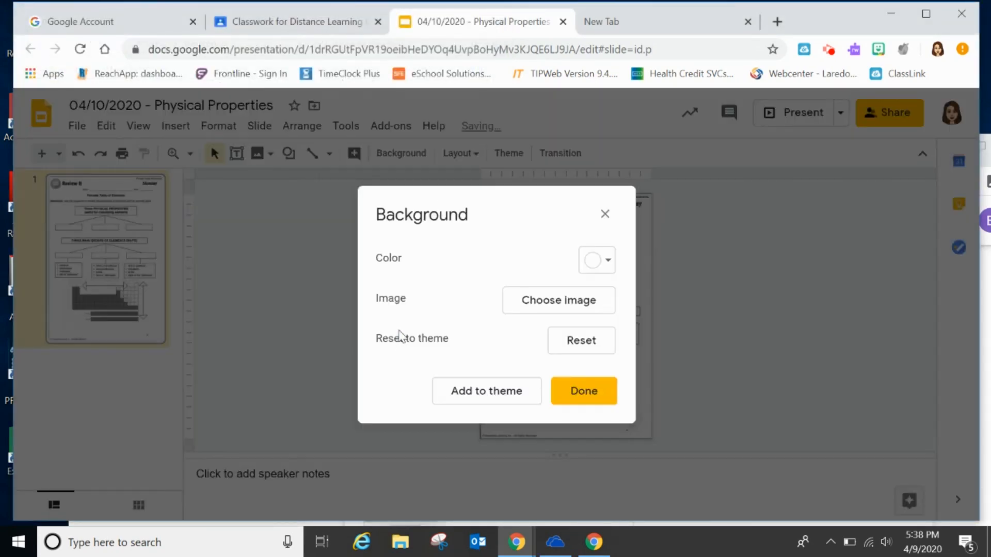
left_click(580, 382)
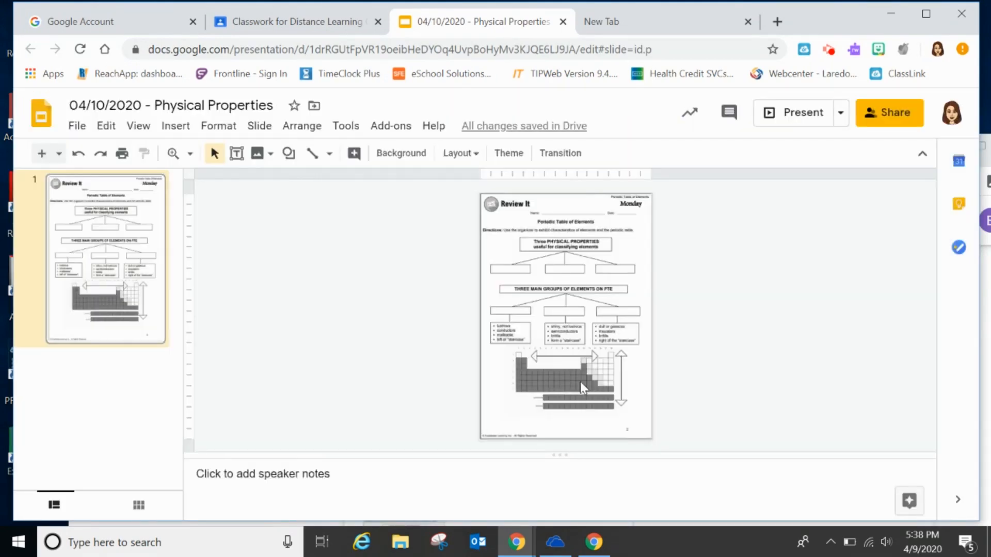
left_click_drag(570, 272, 602, 284)
left_click(180, 128)
mouse_move(190, 154)
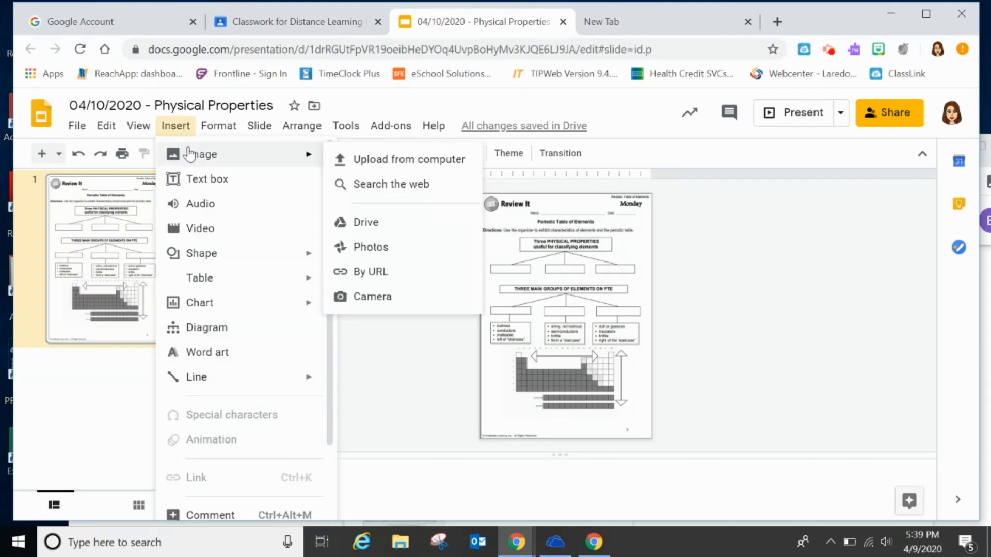
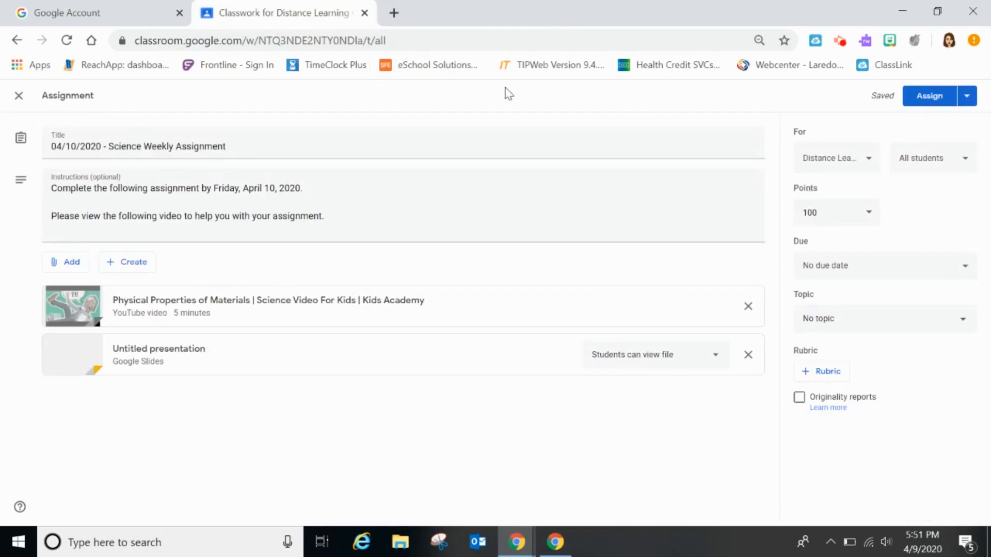
Step: Check the attached presentation's slides in the assignment and set its sharing to "Make a copy for each student"
left_click(169, 357)
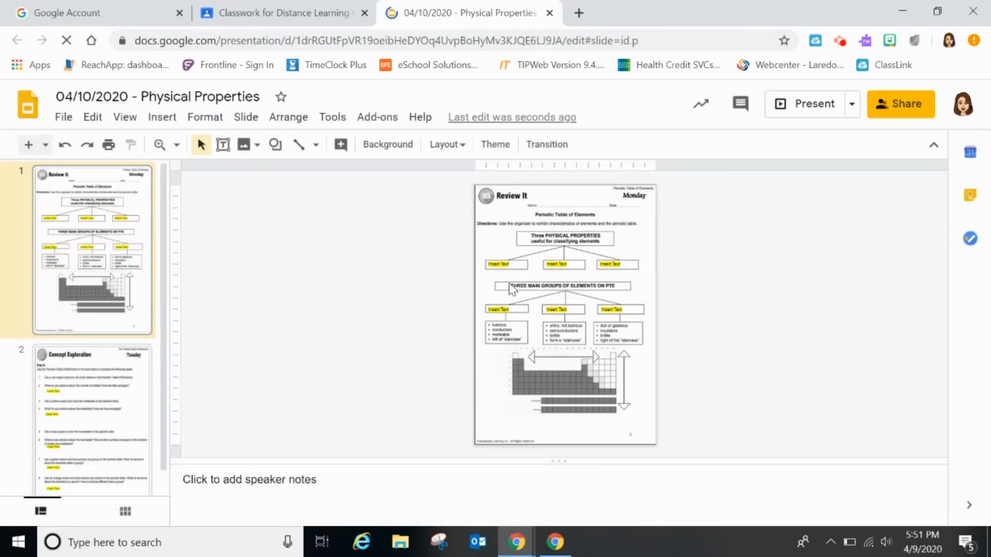
left_click(549, 13)
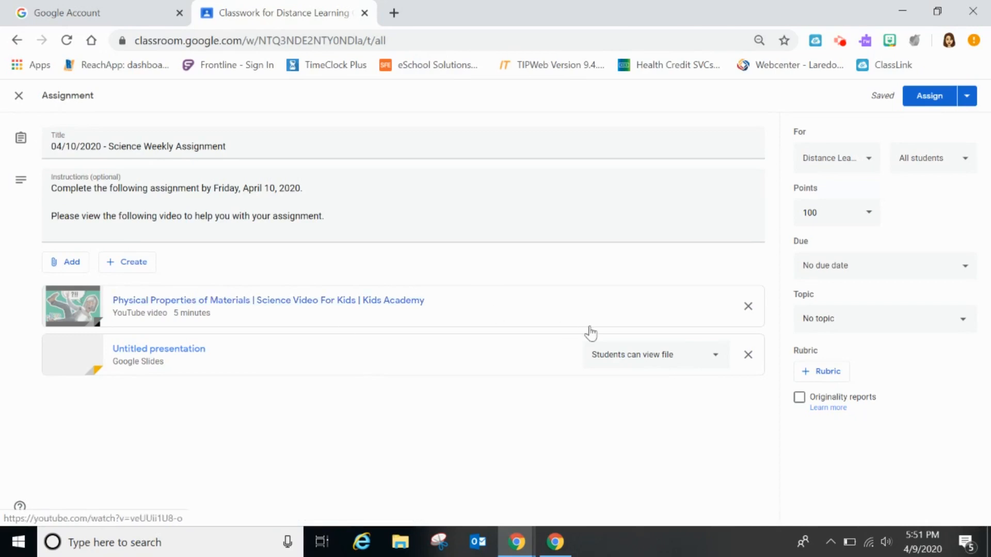
left_click(715, 358)
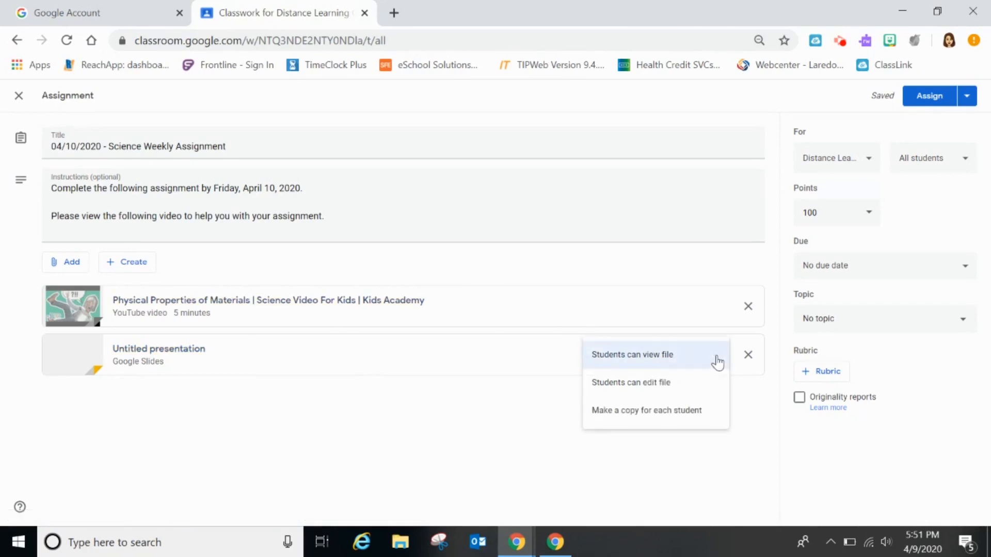
left_click(670, 410)
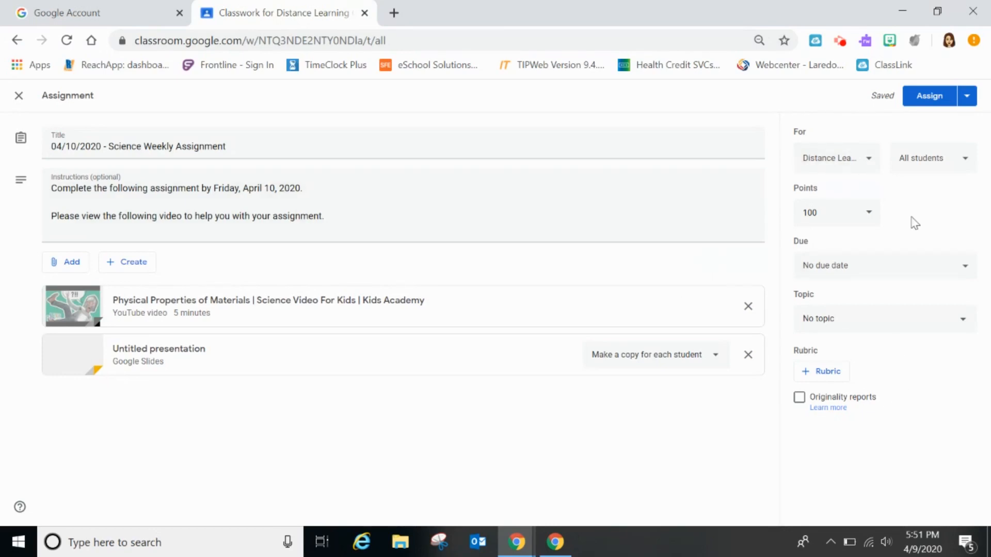
Step: Review the classes receiving the assignment and set its due date to Apr 10, 2020 at 11:59 PM
left_click(870, 162)
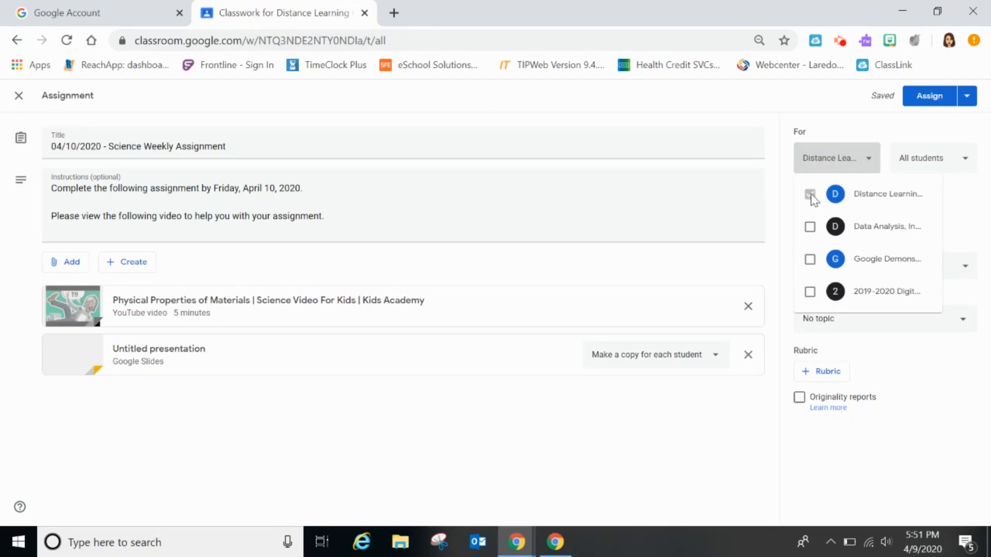
left_click(870, 131)
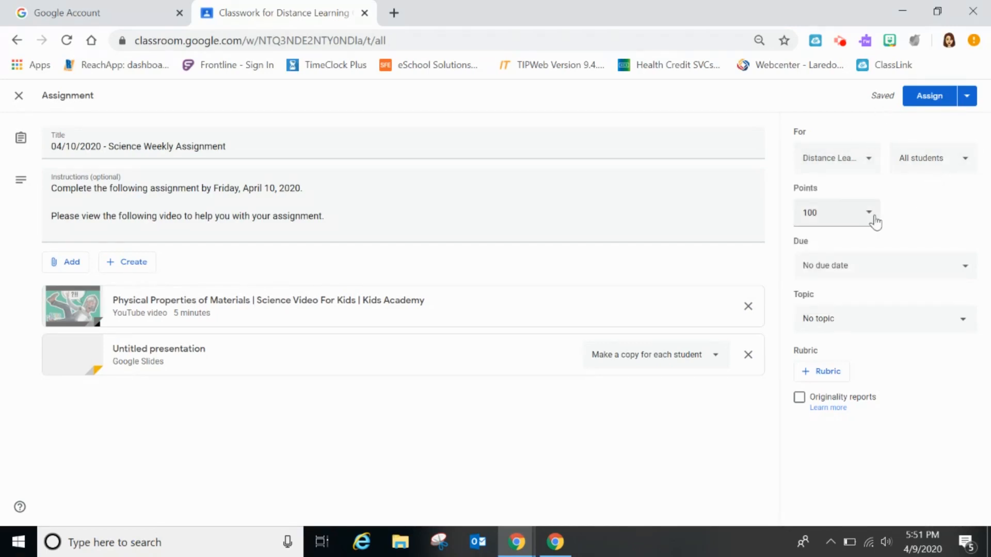
left_click(843, 265)
left_click(848, 310)
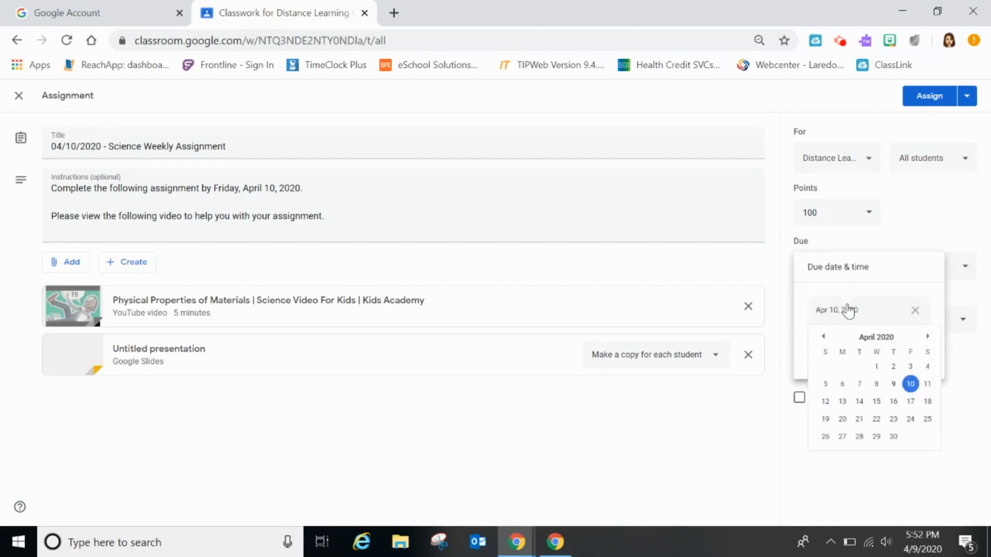
left_click(910, 383)
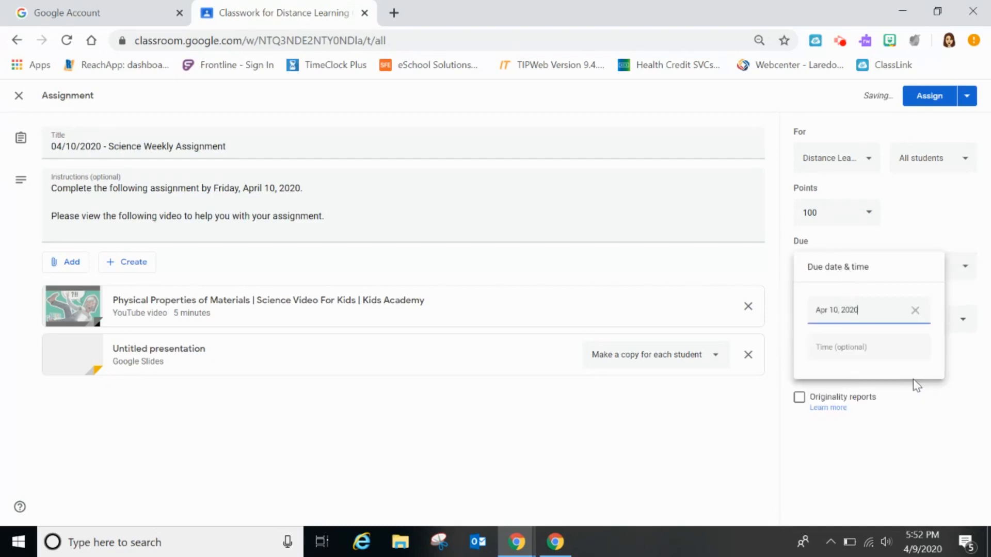
left_click(897, 347)
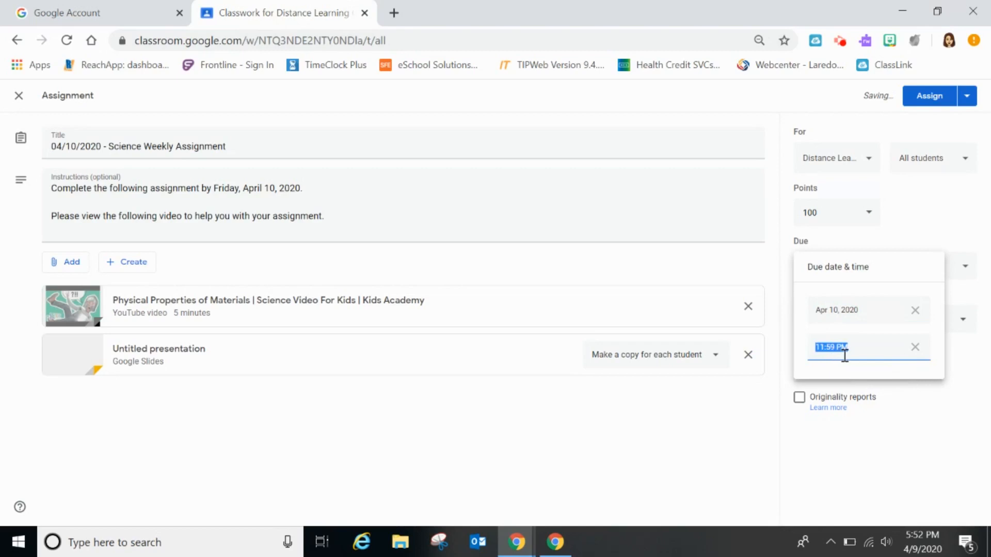
left_click(930, 414)
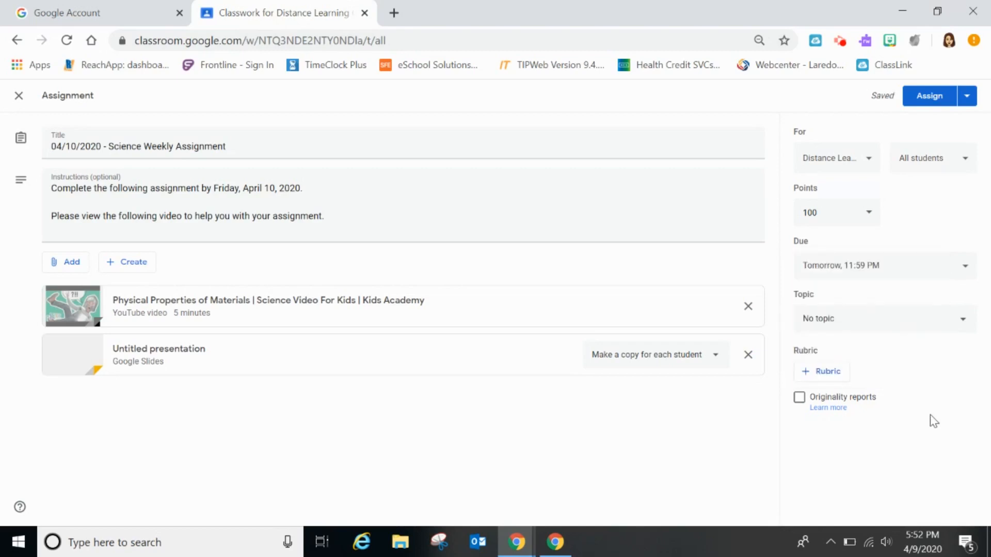
Step: File the science assignment under the topic "Week of April 6, 2020" and assign it to all students
left_click(923, 324)
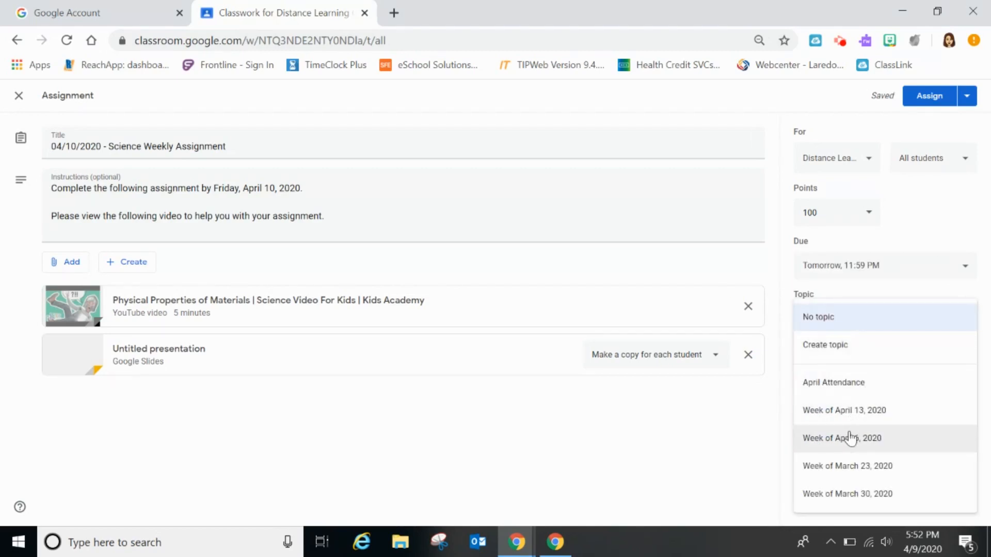
left_click(850, 439)
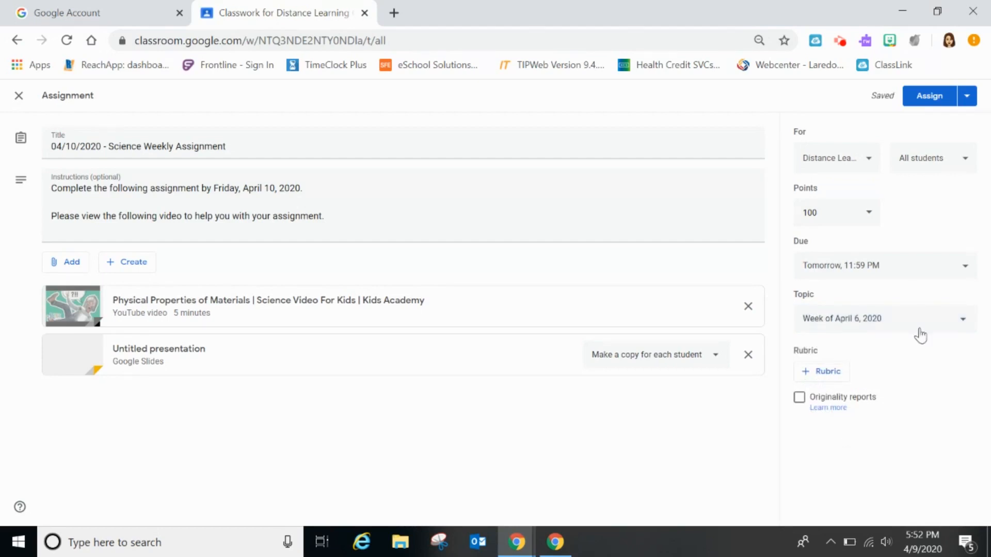
left_click(930, 104)
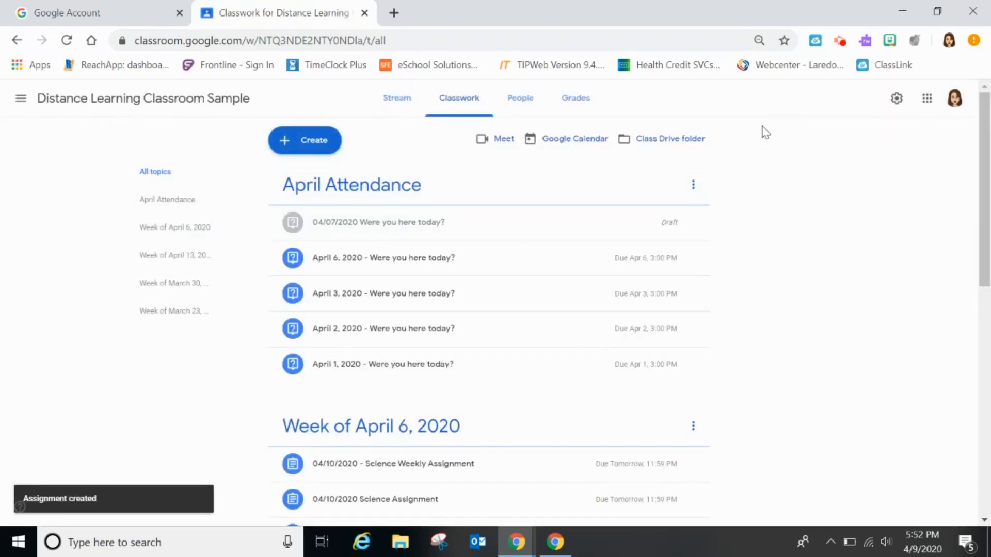
scroll(765, 133, "down", 3)
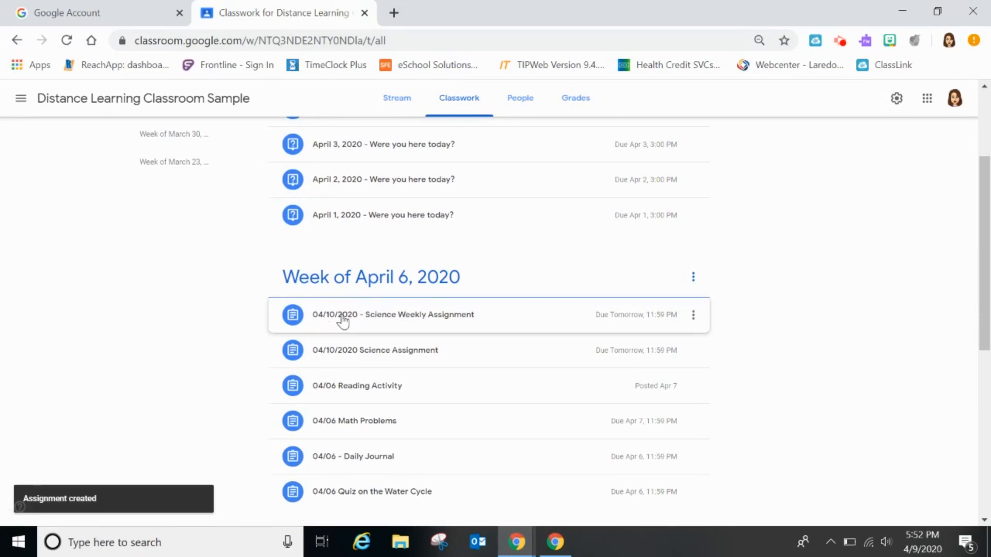
Step: Check the instructions and attachments of the posted "04/10/2020 - Science Weekly Assignment" in the teacher's classwork list
left_click(458, 318)
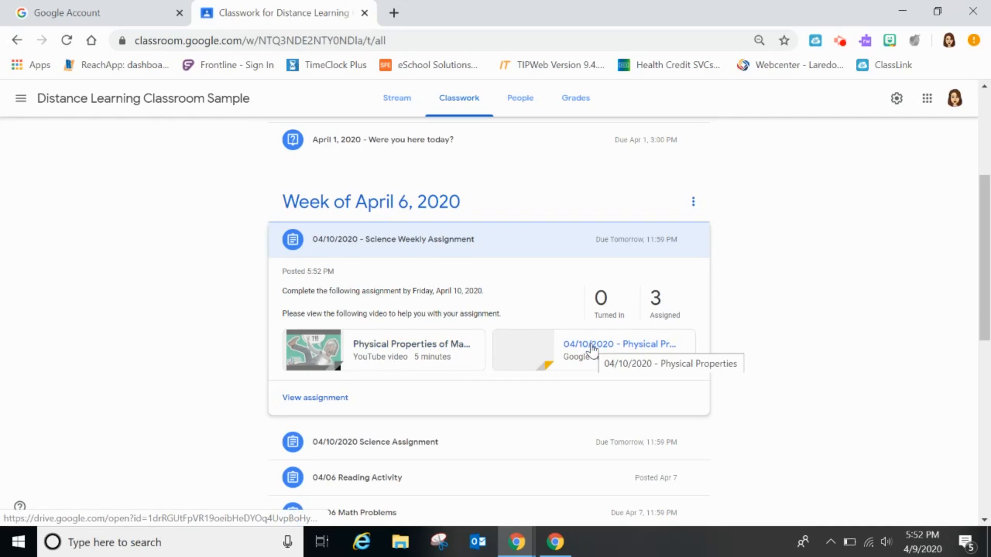
left_click(484, 252)
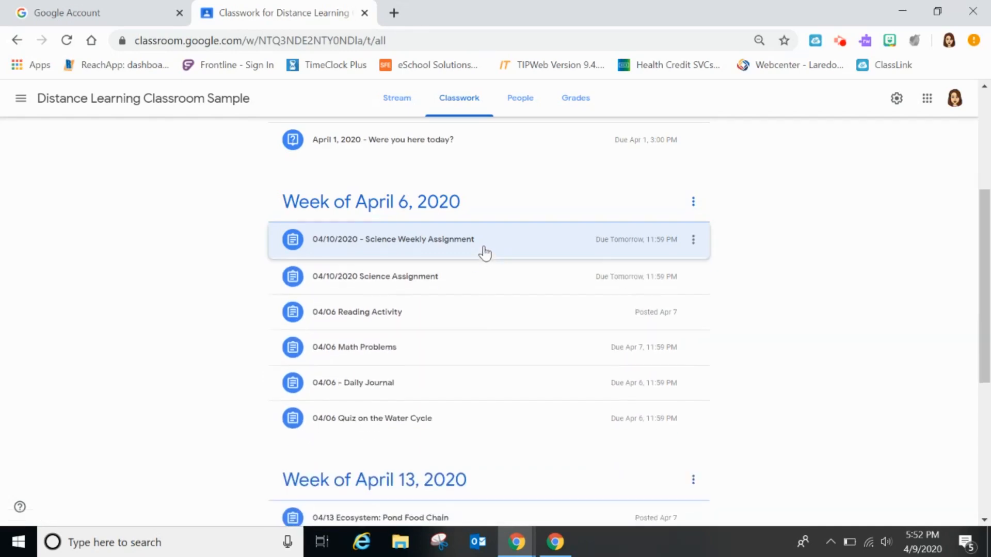
Step: Switch to the student's browser window, maximize it and view the Distance Learning Classroom Sample stream
left_click(901, 8)
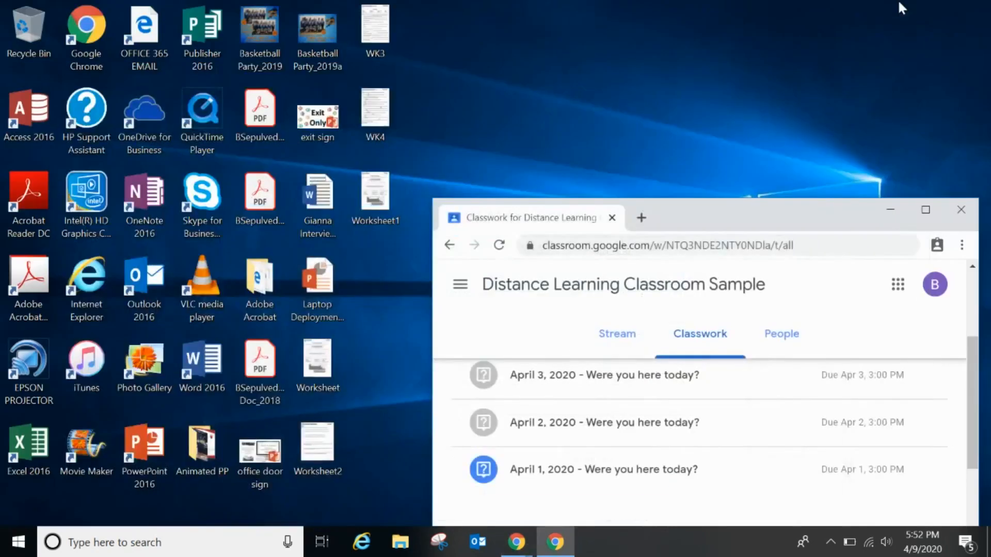
left_click_drag(784, 210, 395, 0)
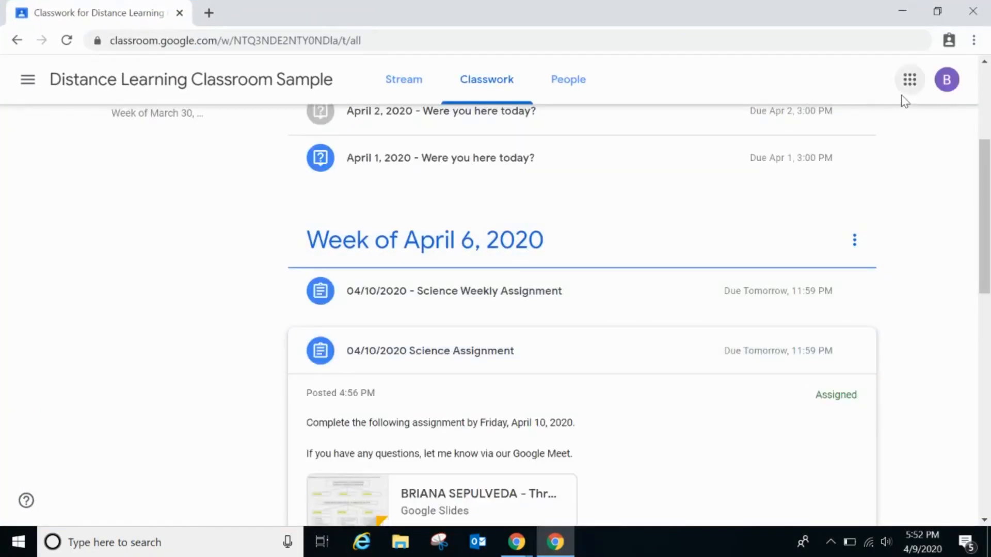
scroll(561, 164, "up", 5)
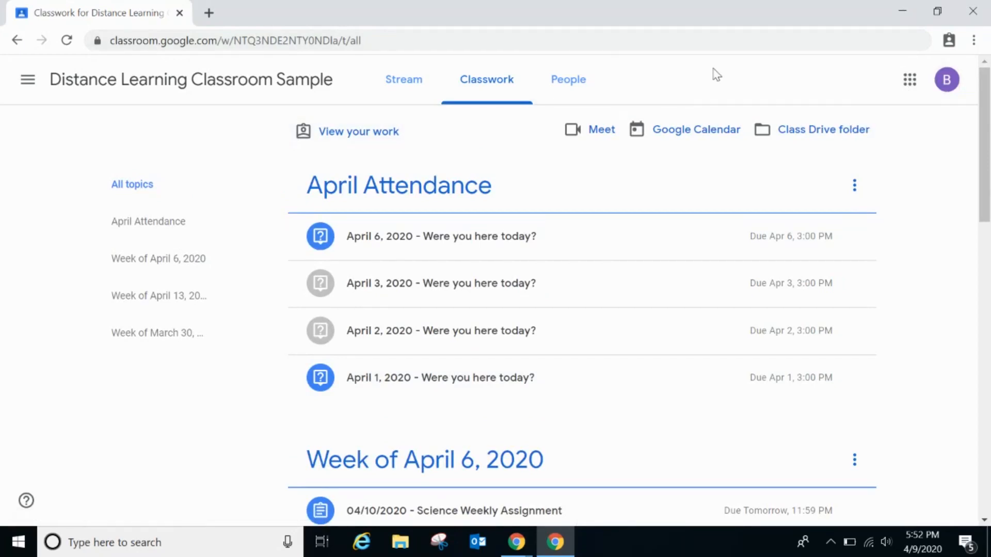
left_click(28, 79)
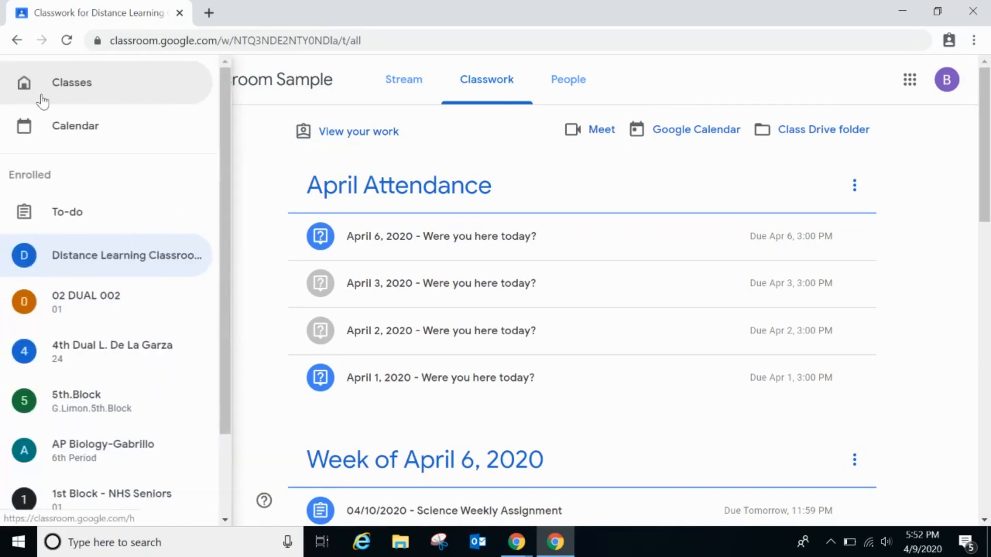
left_click(84, 254)
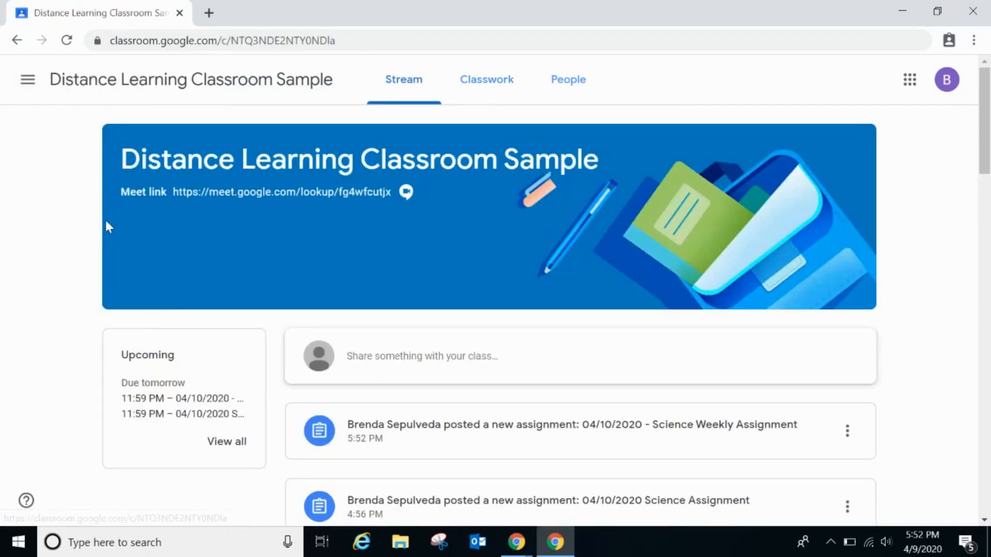
scroll(435, 181, "down", 1)
scroll(435, 182, "up", 1)
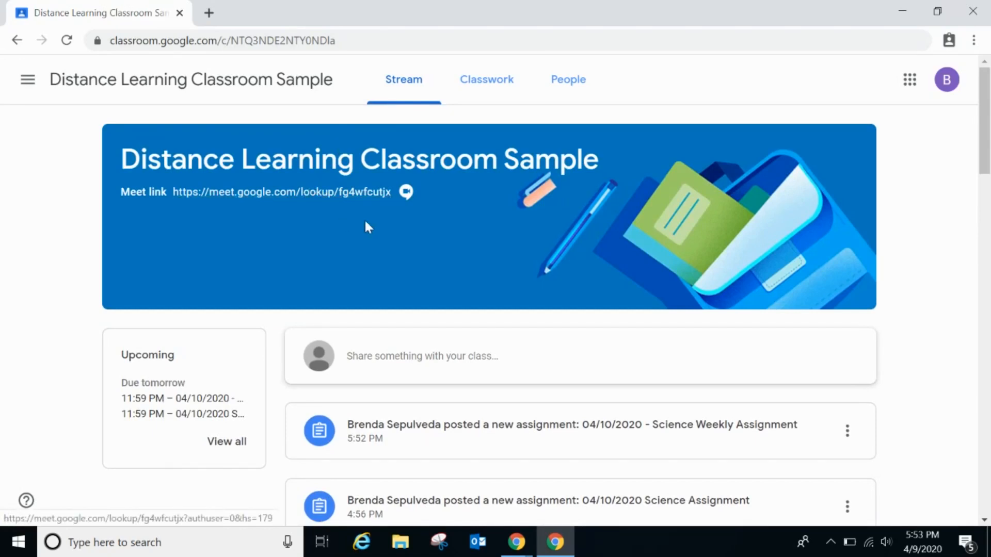
Step: Open the full "04/10/2020 - Science Weekly Assignment" page from the student's classwork
left_click(480, 83)
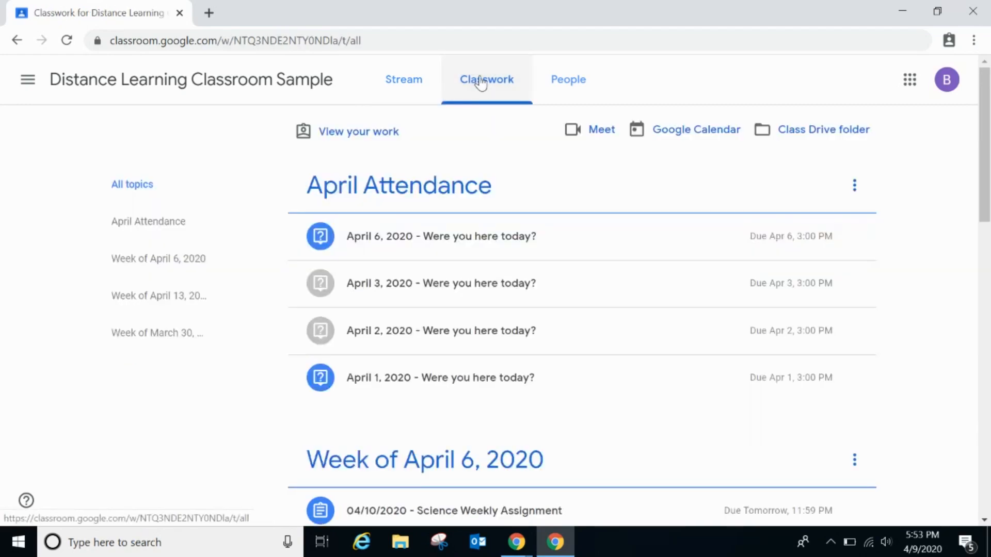
scroll(484, 130, "down", 1)
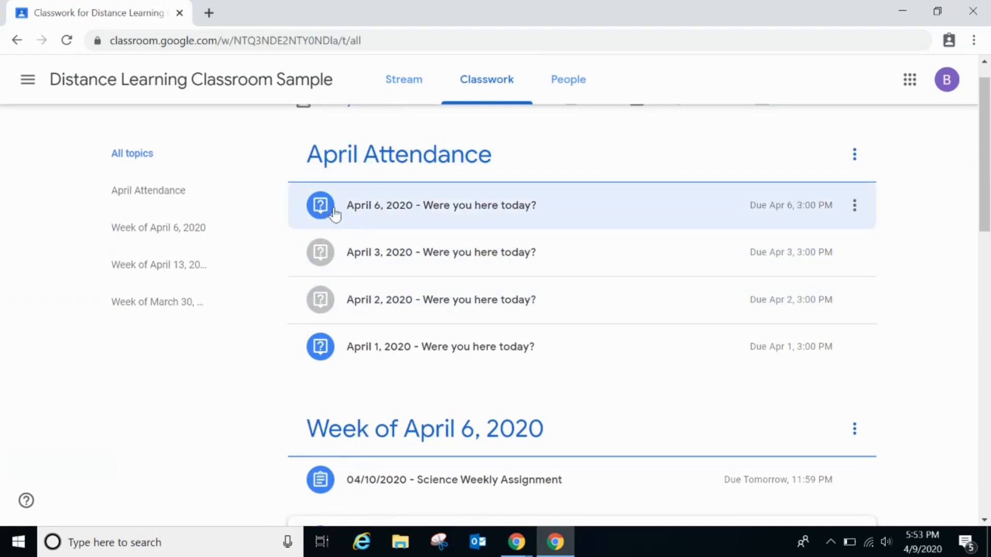
scroll(442, 239, "down", 2)
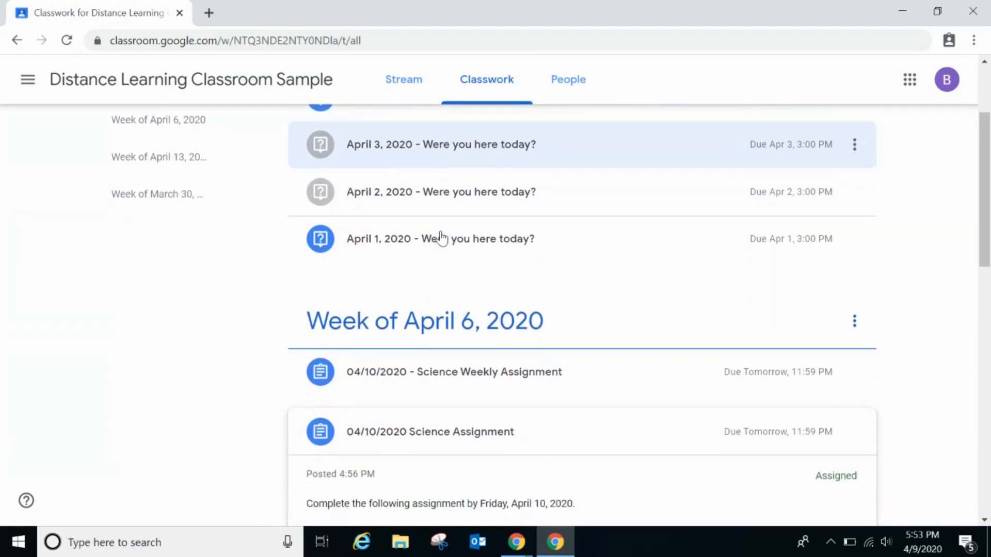
left_click(444, 376)
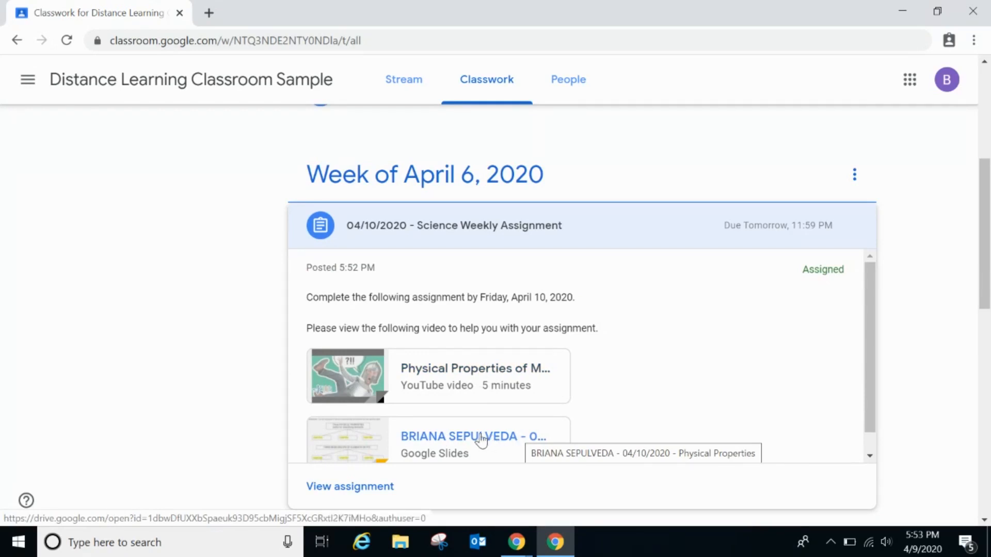
left_click(347, 486)
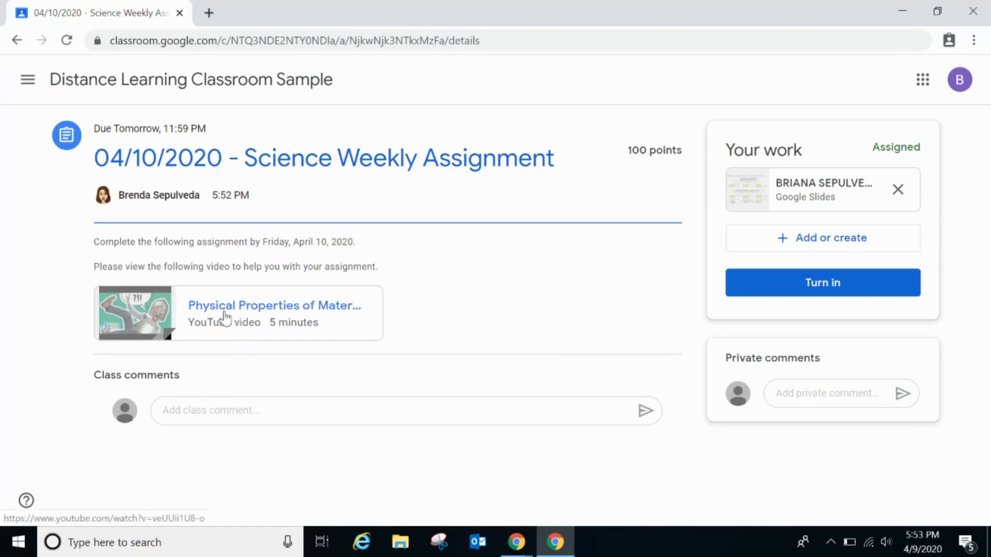
Step: Inspect both slides of the student's own copy of the Physical Properties presentation and close it
left_click(820, 187)
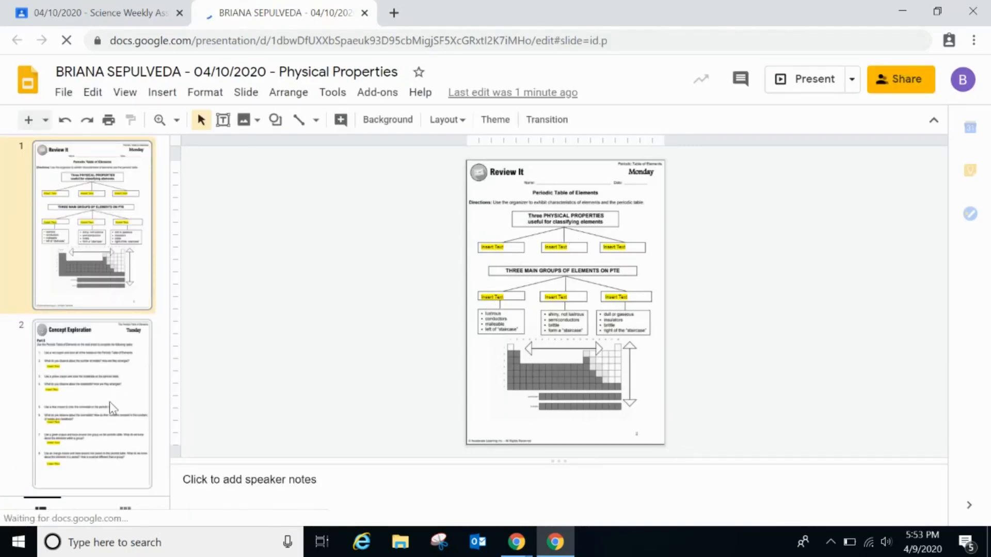
left_click(109, 402)
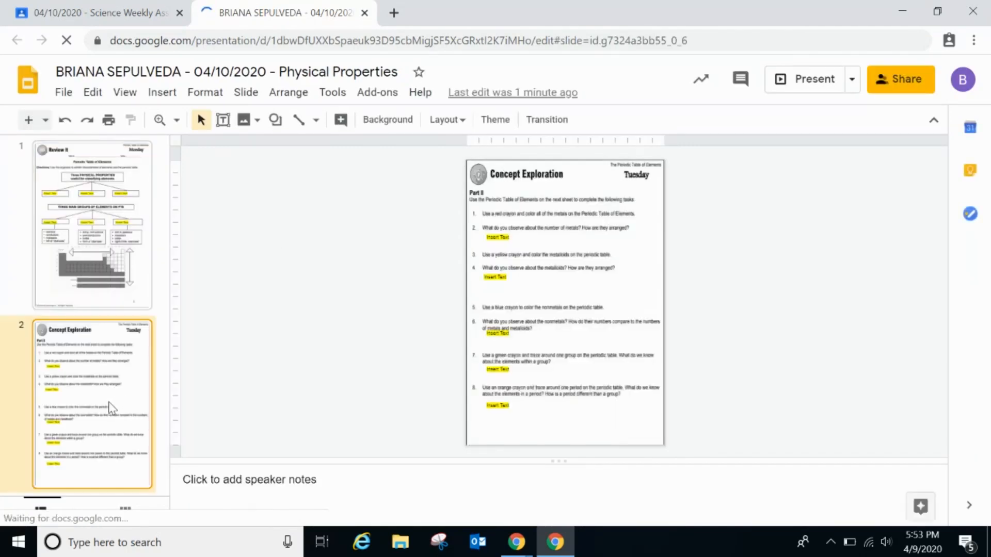
left_click(96, 285)
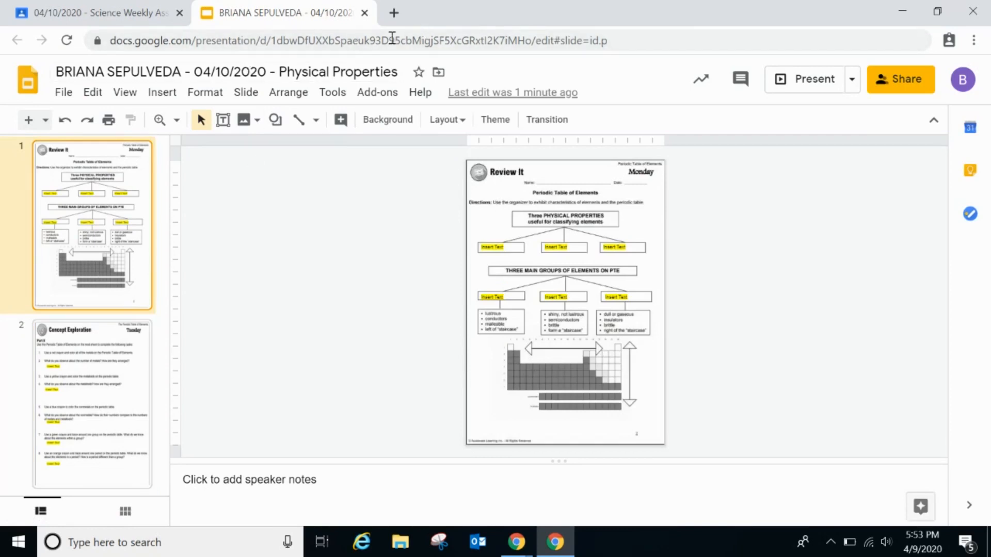
left_click(365, 14)
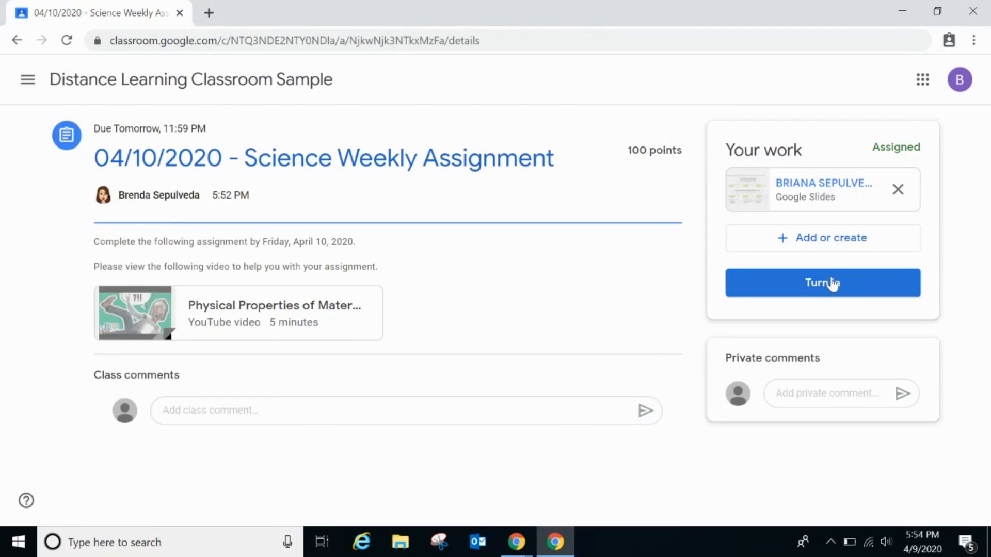
Step: Review the options for adding or creating work in the student's assignment and close the student's browser window
left_click(830, 253)
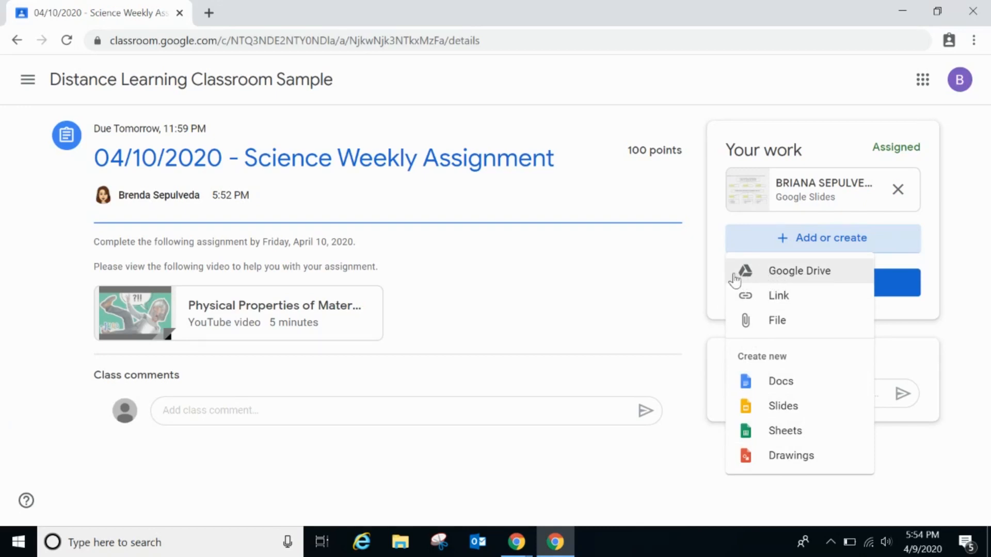
left_click(716, 270)
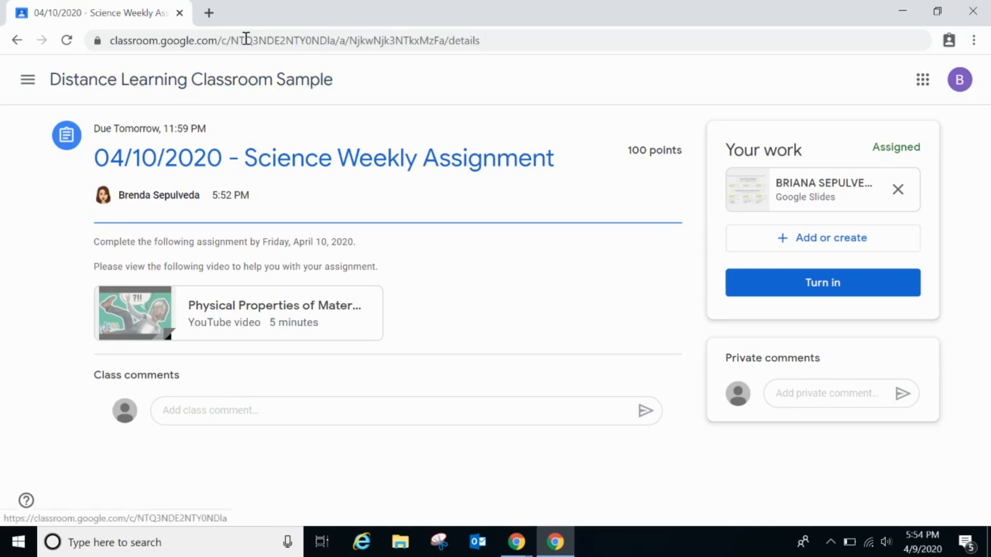
left_click(179, 13)
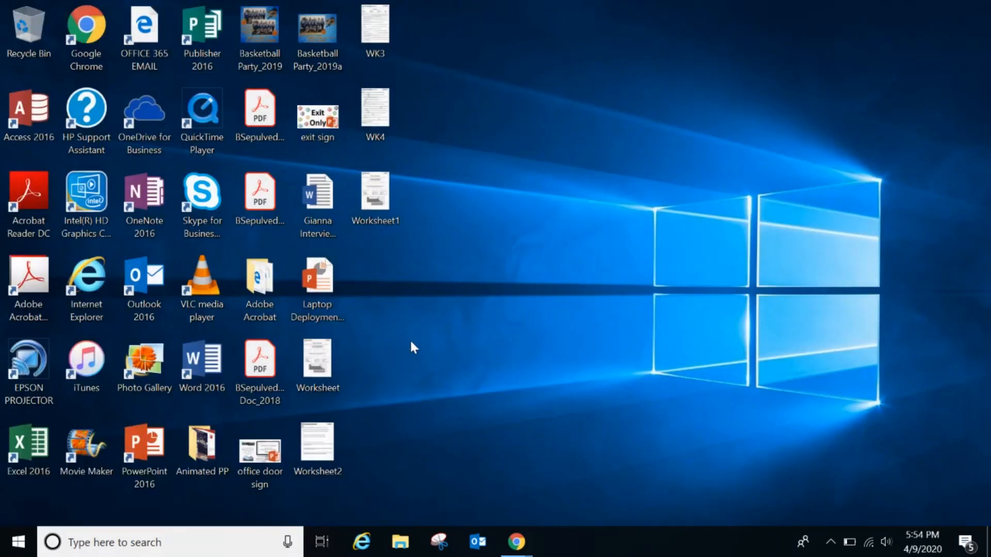
Step: Return to the teacher's Classroom window and look through the weekly topics in the classwork list
mouse_move(521, 544)
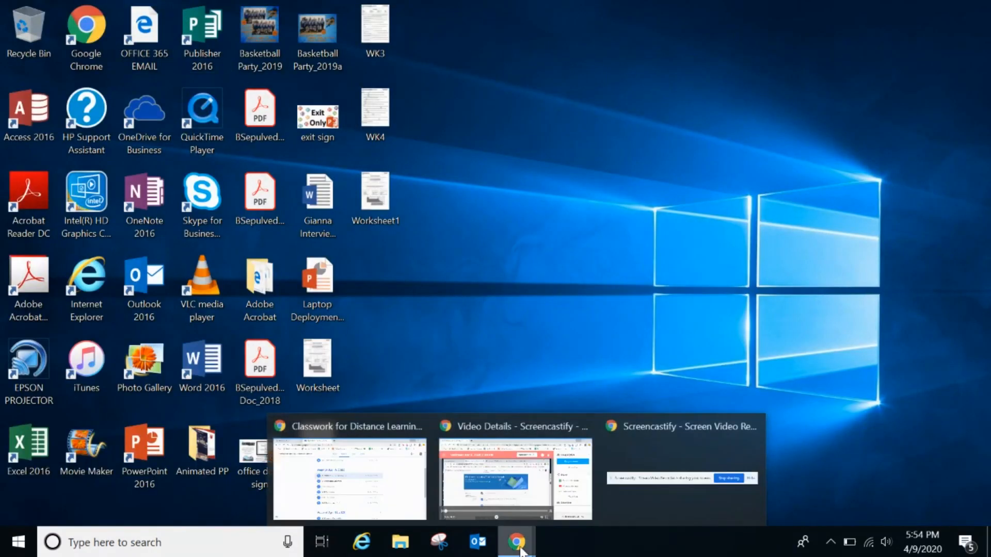
left_click(361, 454)
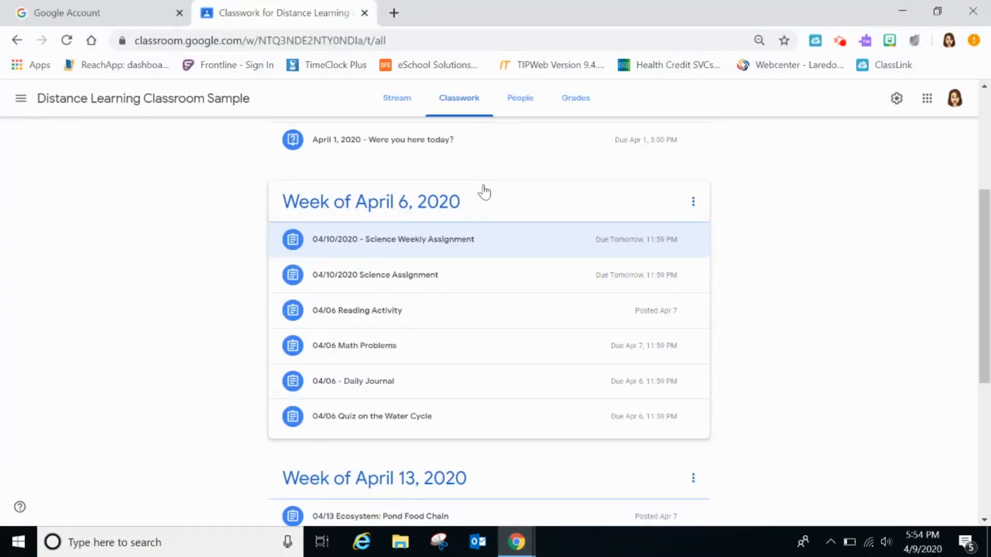
scroll(576, 243, "down", 4)
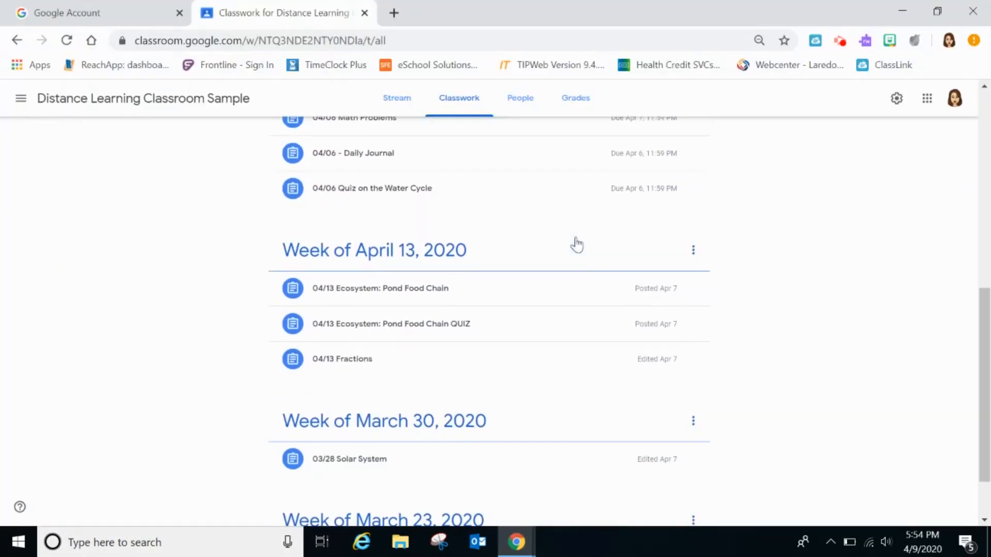
scroll(571, 256, "up", 4)
scroll(571, 256, "up", 5)
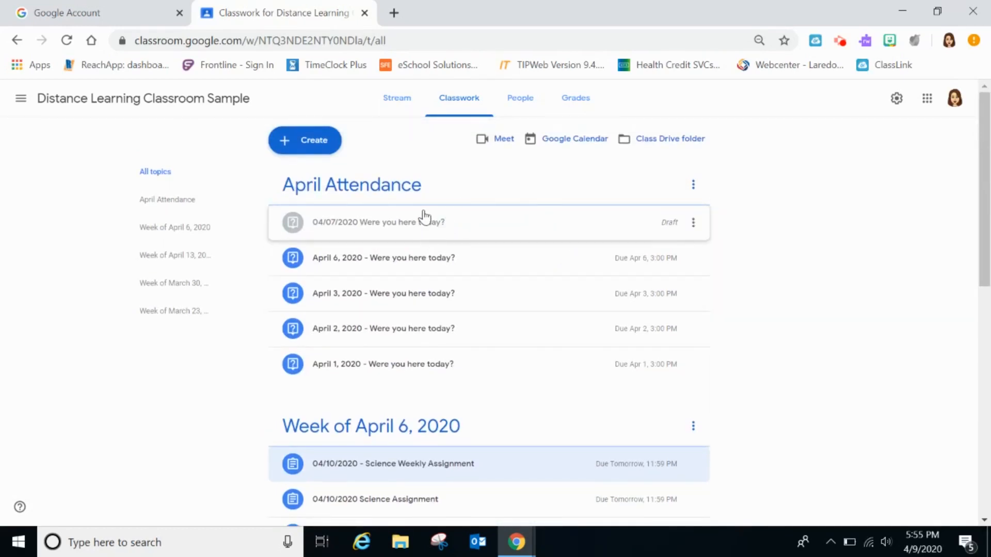
Step: Expand the "April 3, 2020 - Were you here today?" attendance question to view its responses
left_click_drag(433, 195, 447, 177)
left_click(449, 301)
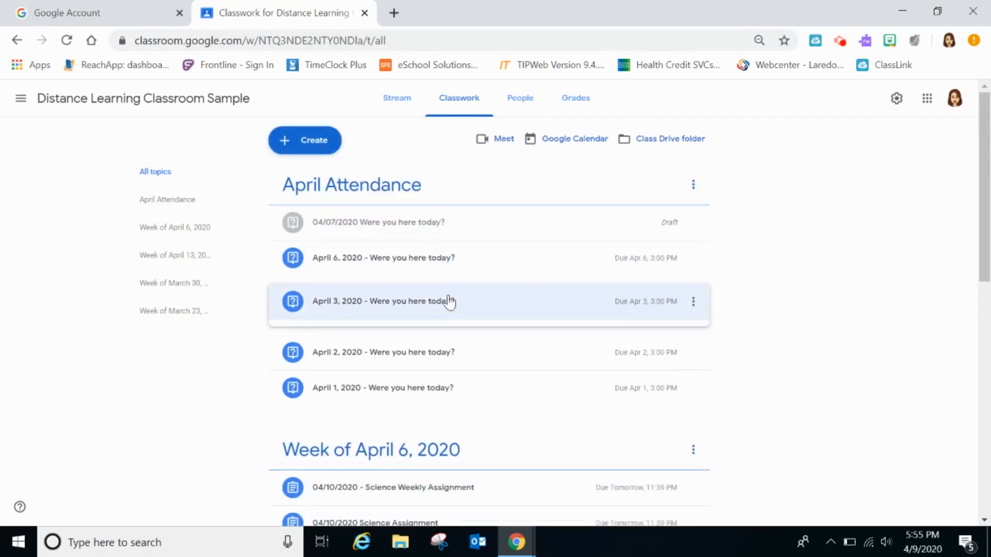
mouse_move(475, 212)
left_mouse_down()
mouse_move(471, 276)
mouse_move(479, 200)
mouse_move(480, 215)
left_mouse_up()
left_click(480, 215)
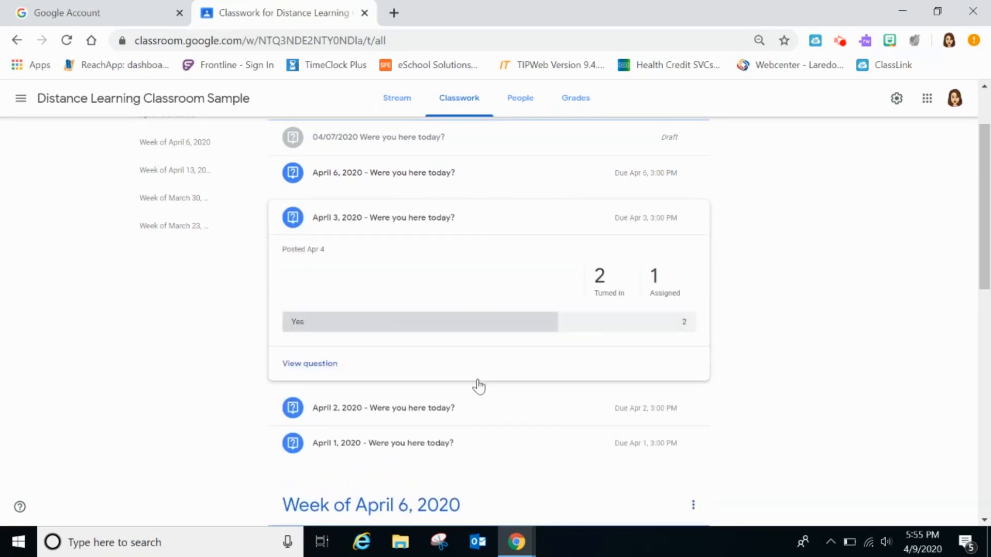
Step: Move "04/10/2020 - Science Weekly Assignment" directly below "04/06 Math Problems" within the topic "Week of April 6, 2020"
scroll(478, 387, "down", 5)
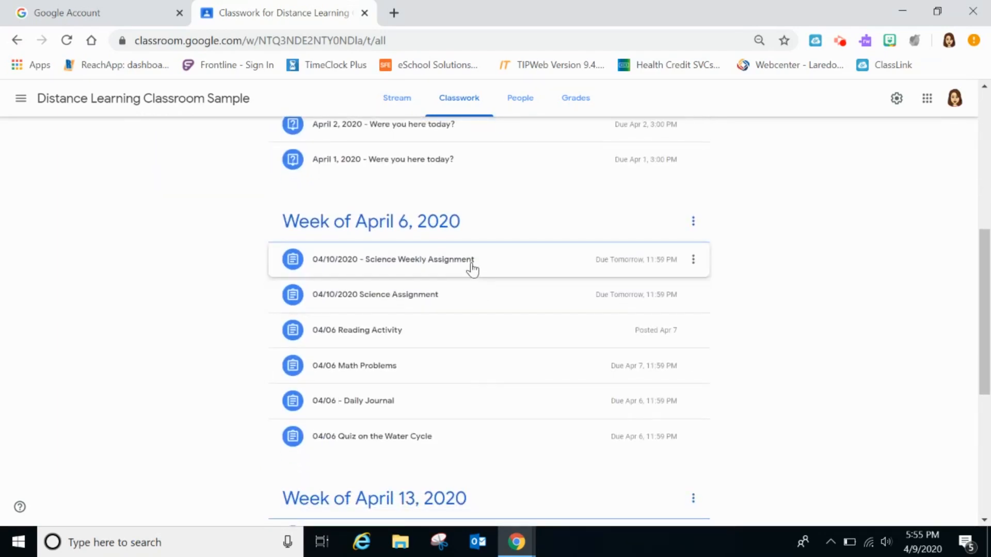
left_click_drag(472, 265, 456, 211)
scroll(455, 217, "up", 3)
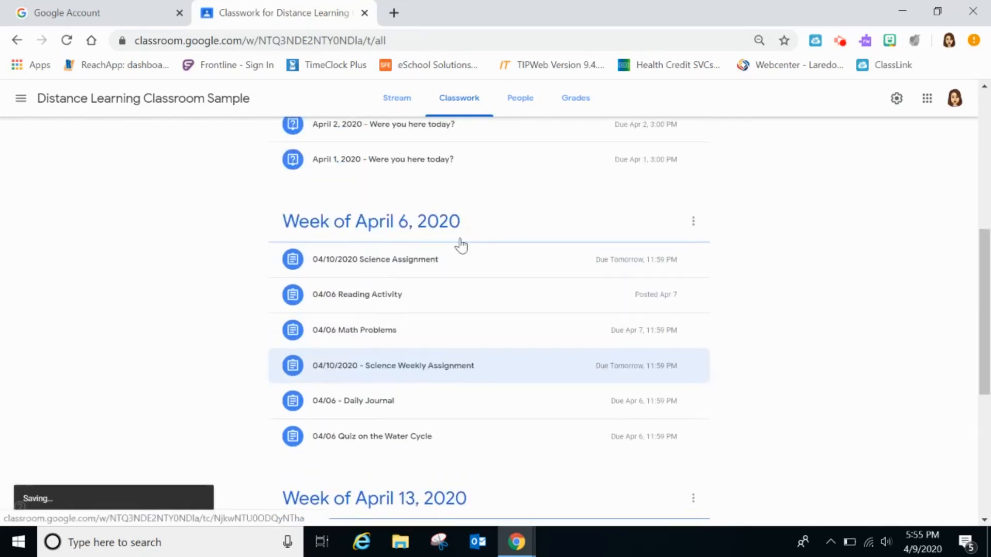
scroll(461, 252, "up", 1)
scroll(461, 264, "up", 6)
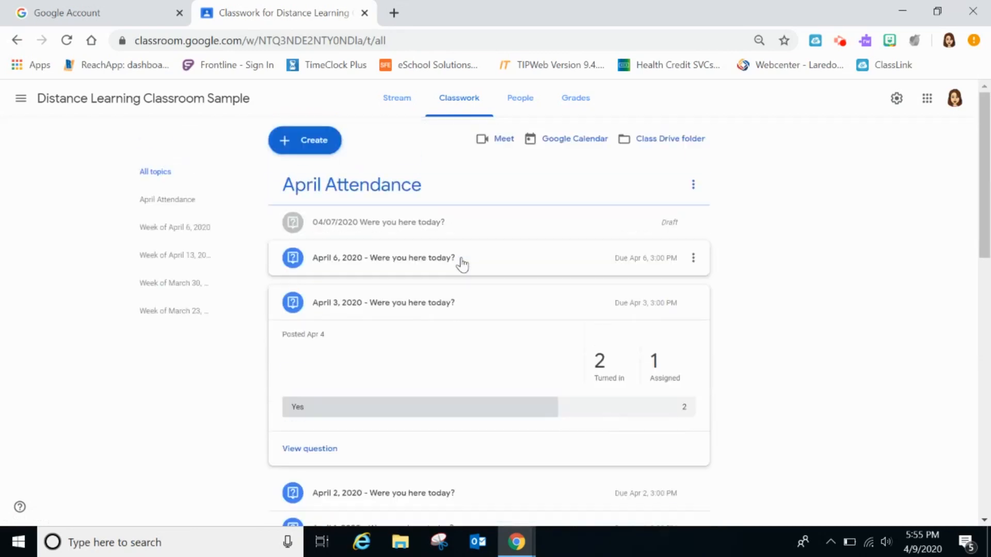